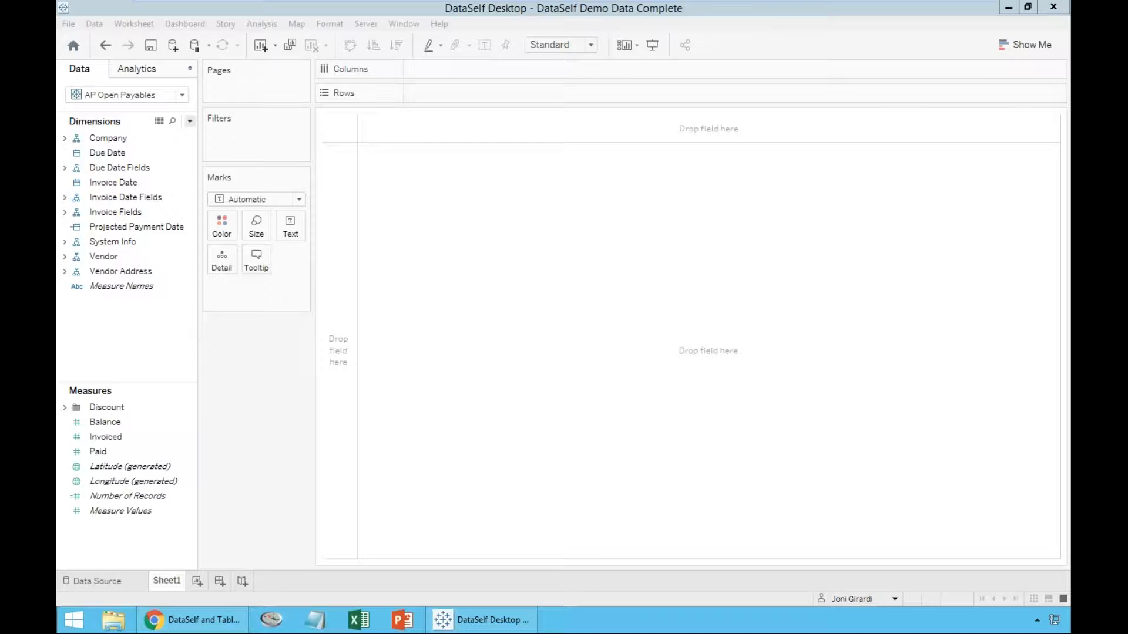
- Switch to the SA Revenues data source and display its total Number of Records on the sheet
click(177, 98)
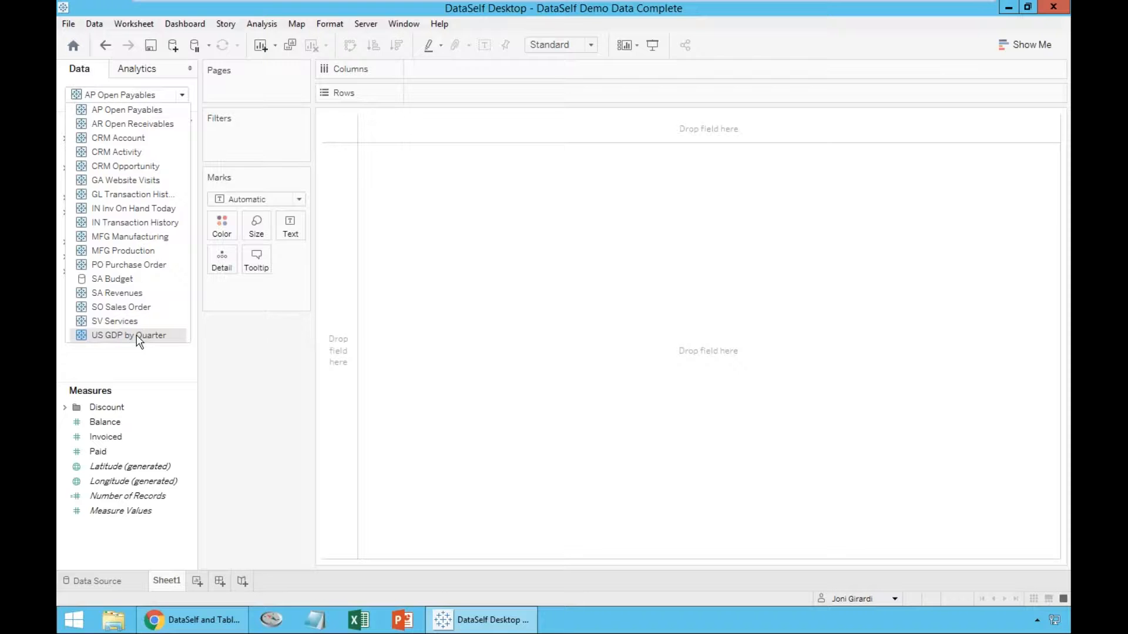
click(126, 293)
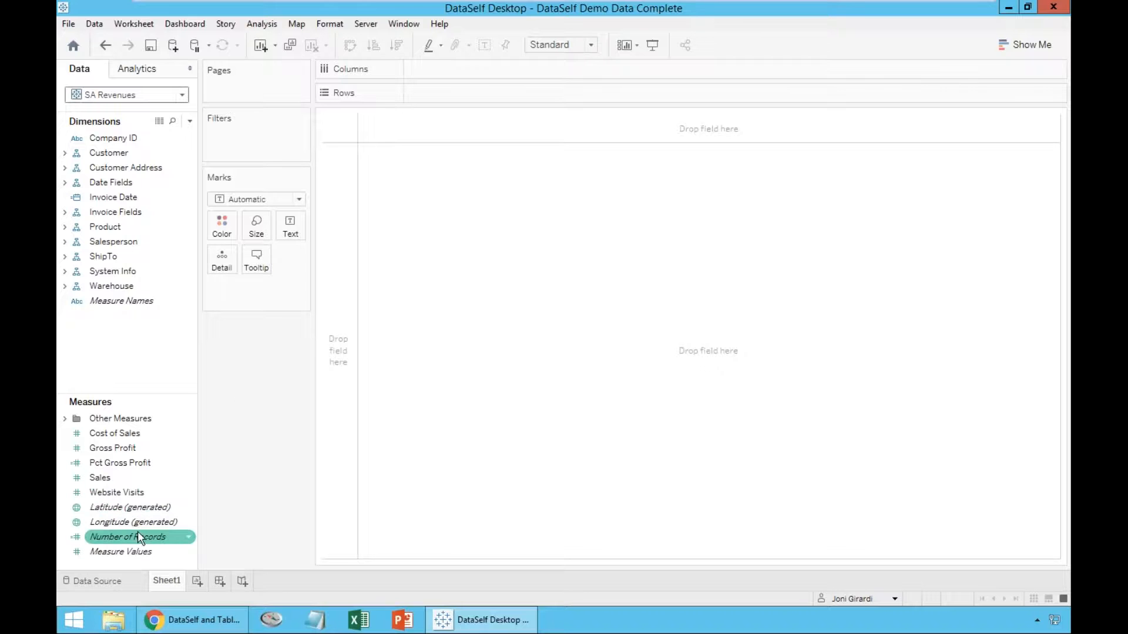
drag(139, 533, 434, 245)
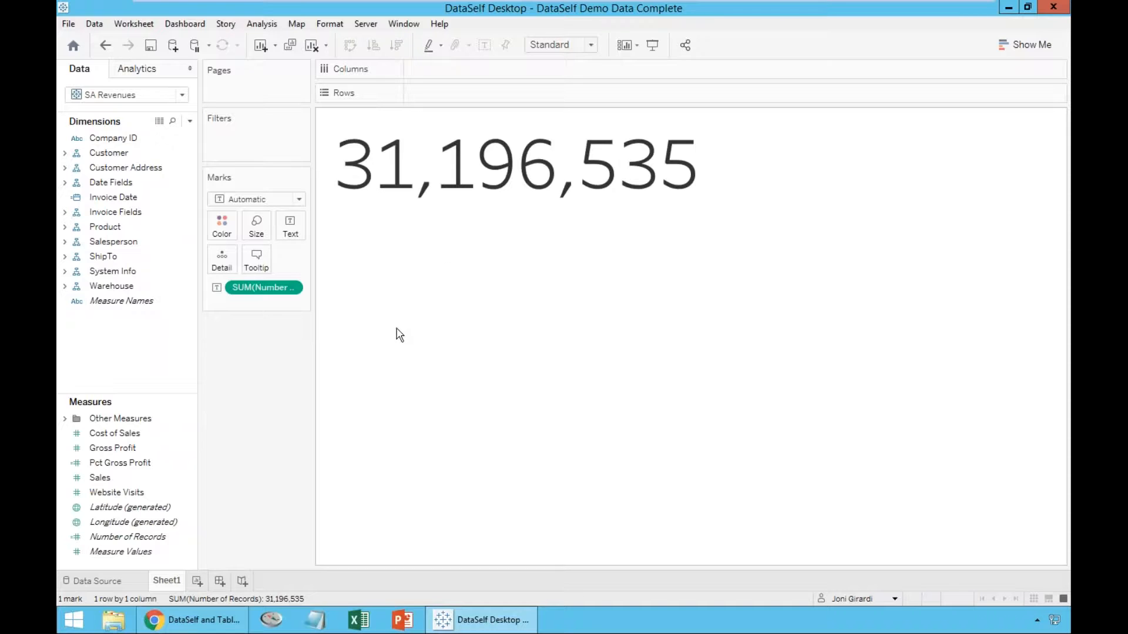
- Create a new worksheet and list Customer Name from the Customer hierarchy as rows
click(197, 582)
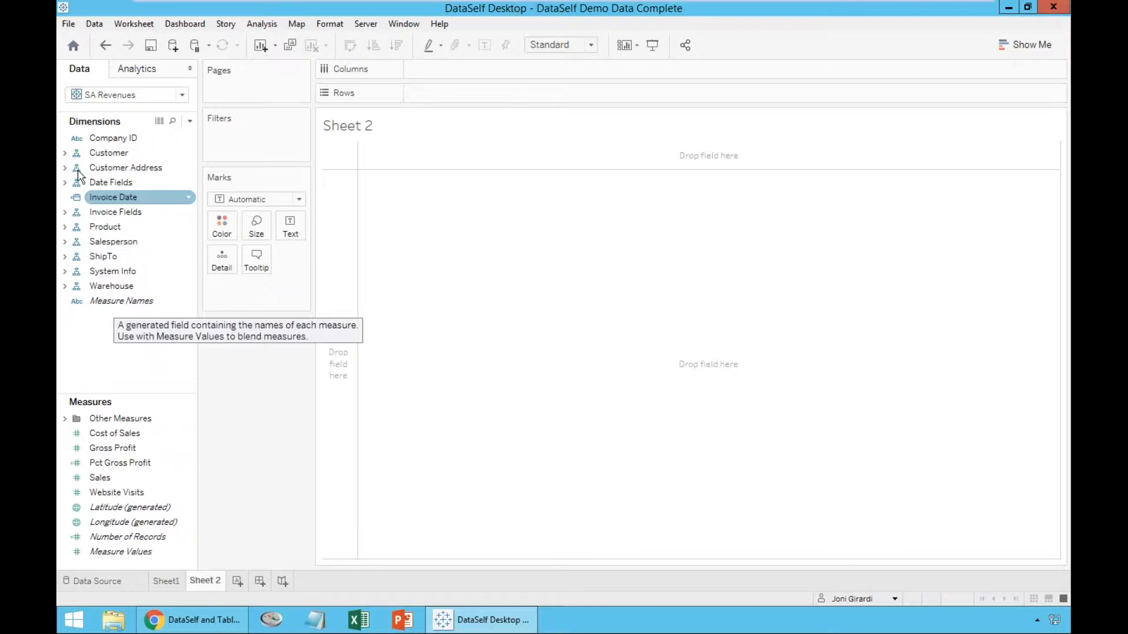
click(64, 154)
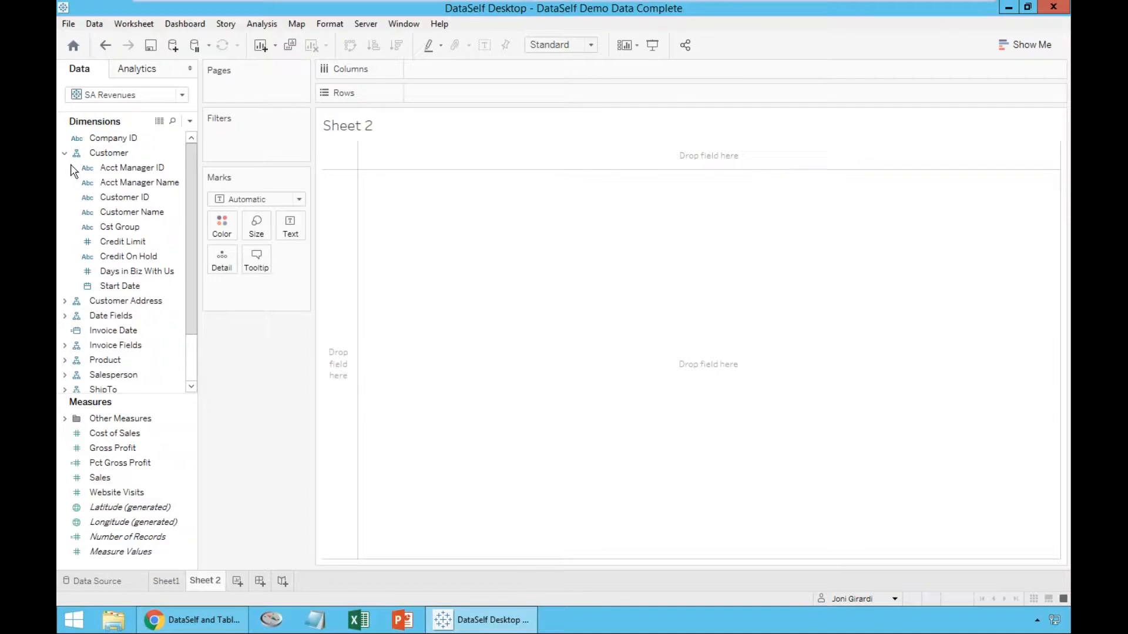
drag(124, 212, 332, 272)
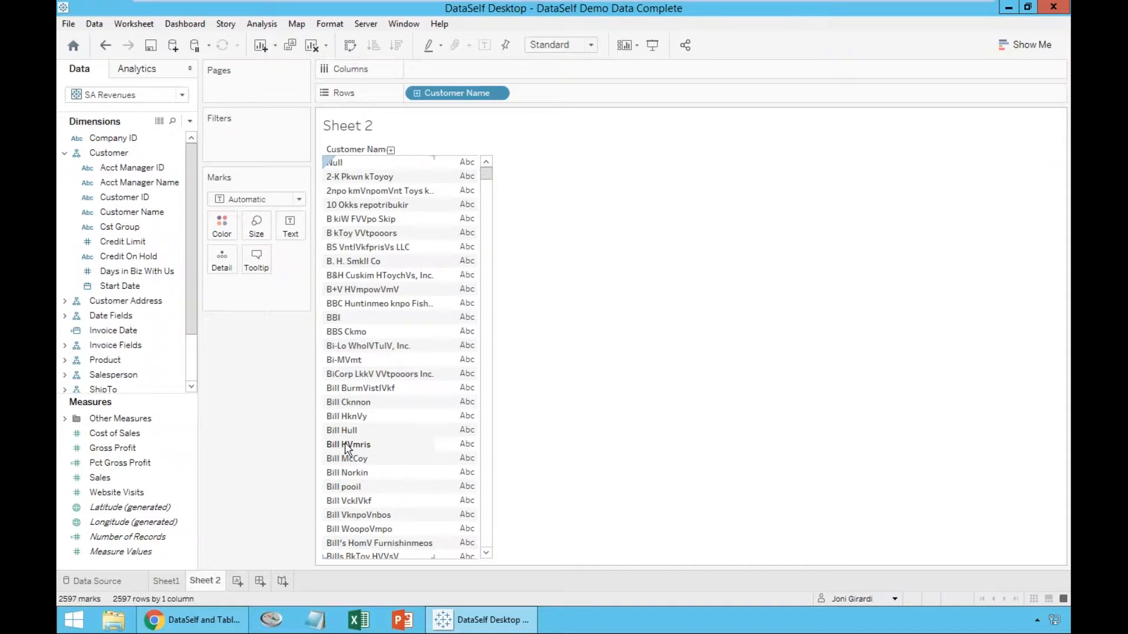
- Add Sales as the values for each customer and sort the customers in descending order of sales
click(100, 478)
drag(102, 481, 460, 352)
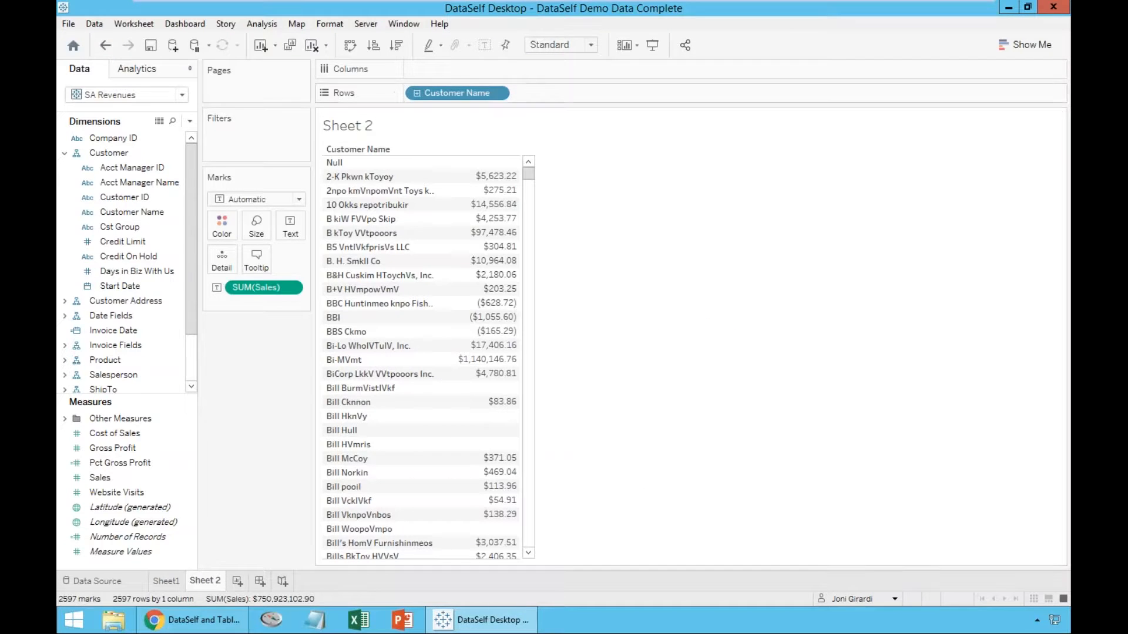
click(400, 51)
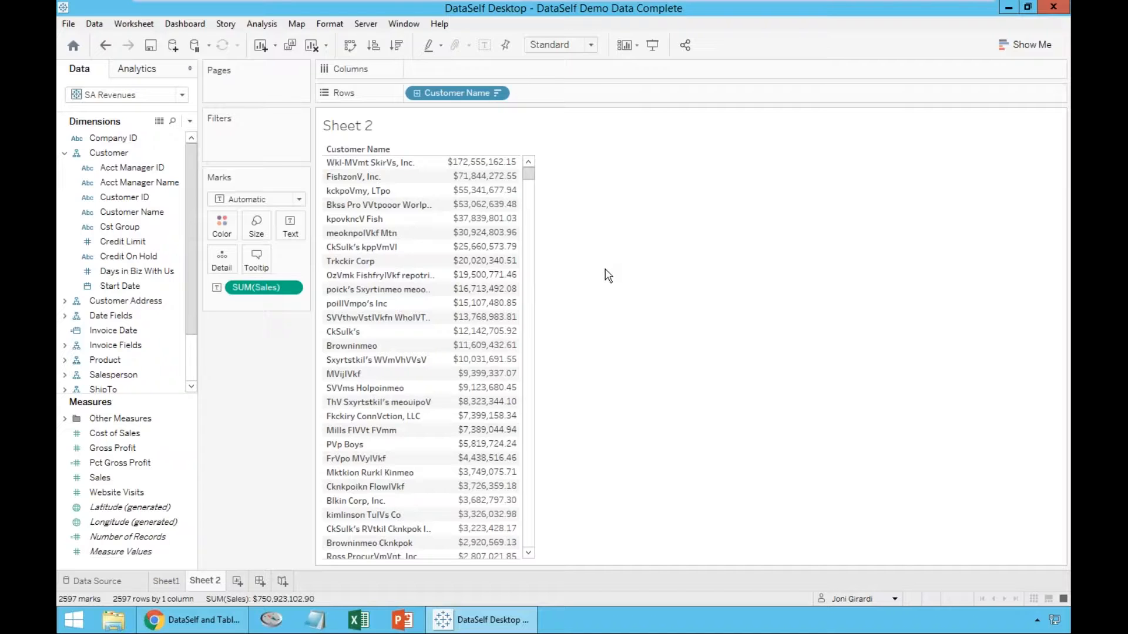
- Break the customer sales out by Invoice Date in columns, drilled down from year to quarter and month
click(120, 332)
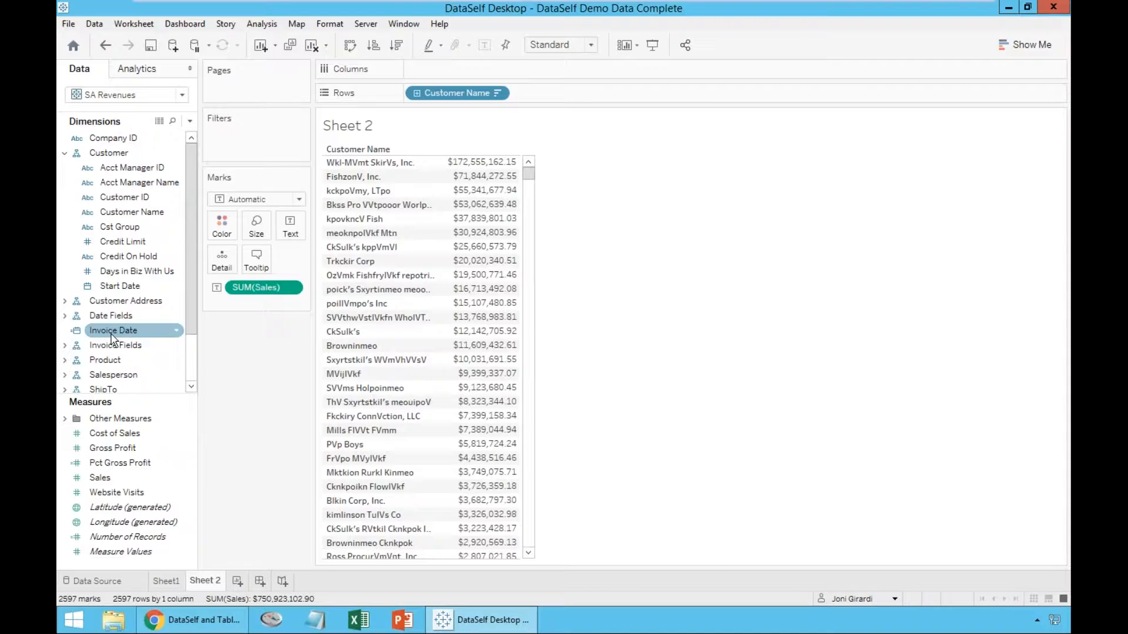
drag(112, 338, 492, 167)
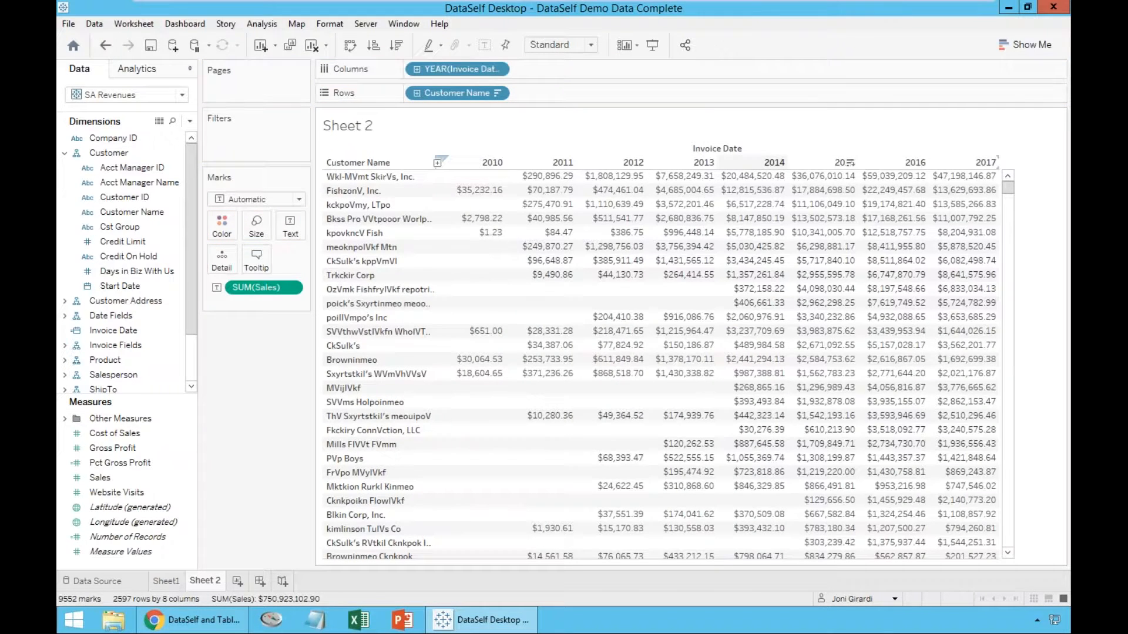
mouse_move(990, 294)
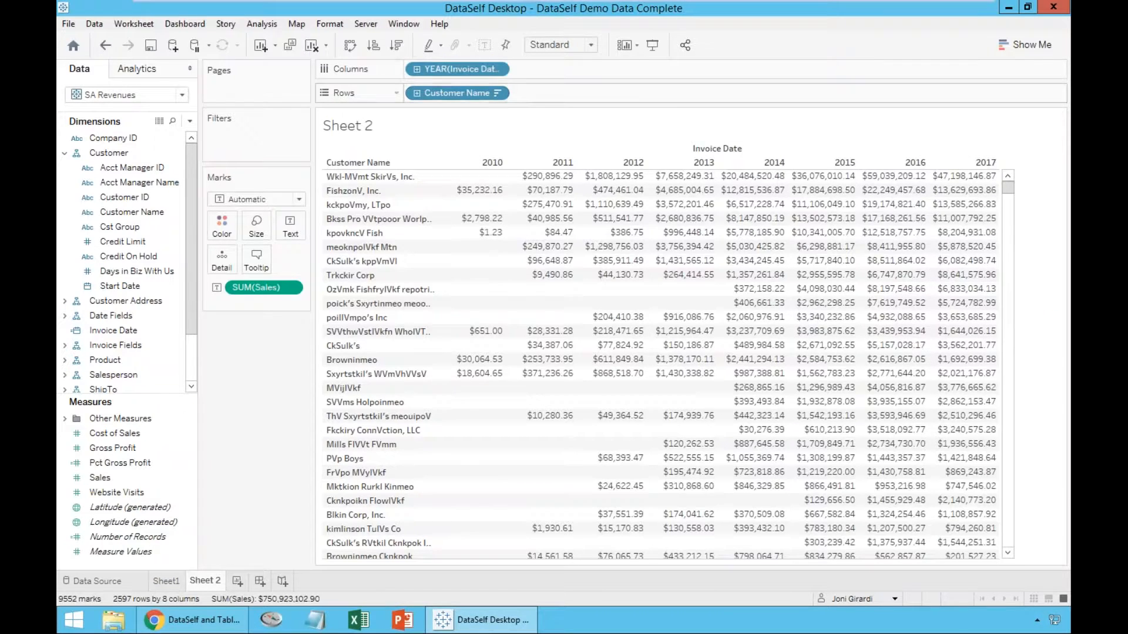
click(415, 71)
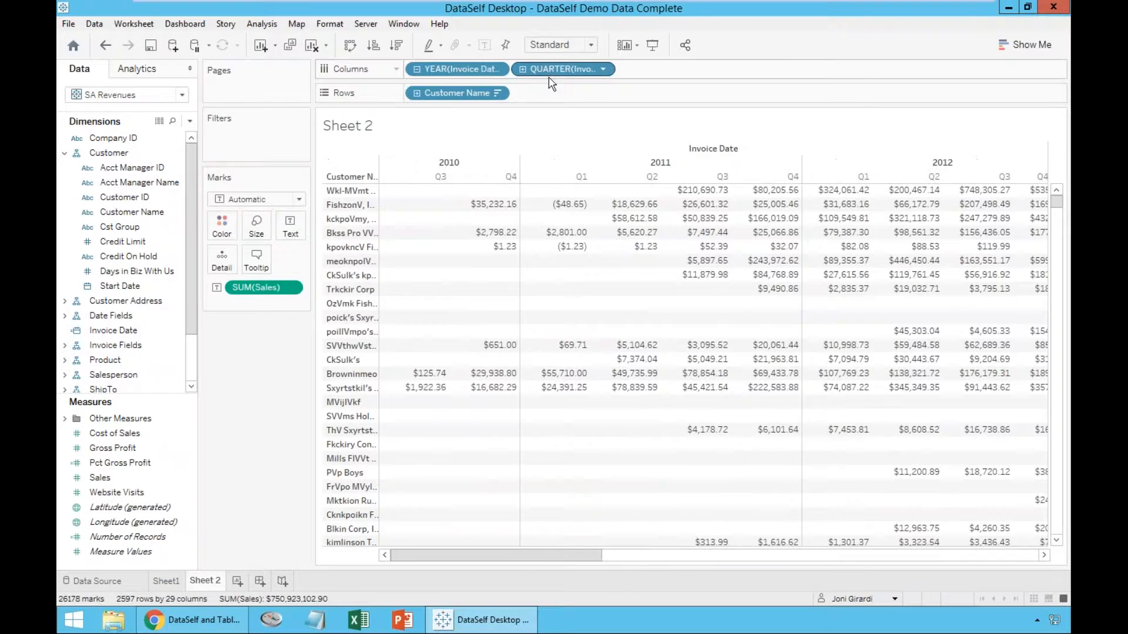
mouse_move(764, 190)
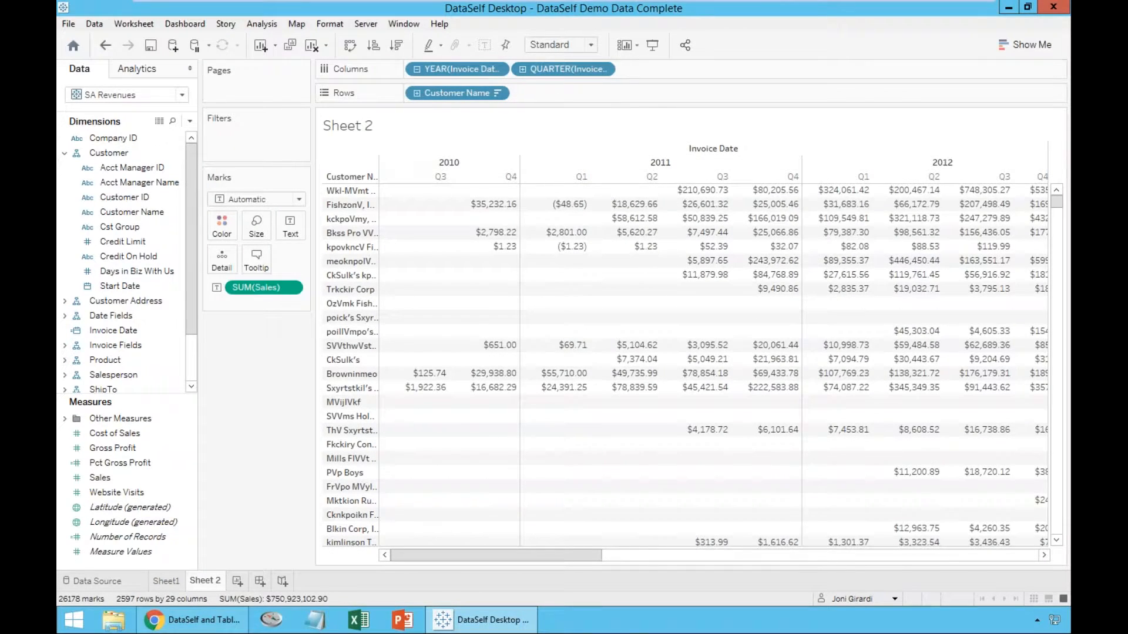
click(523, 70)
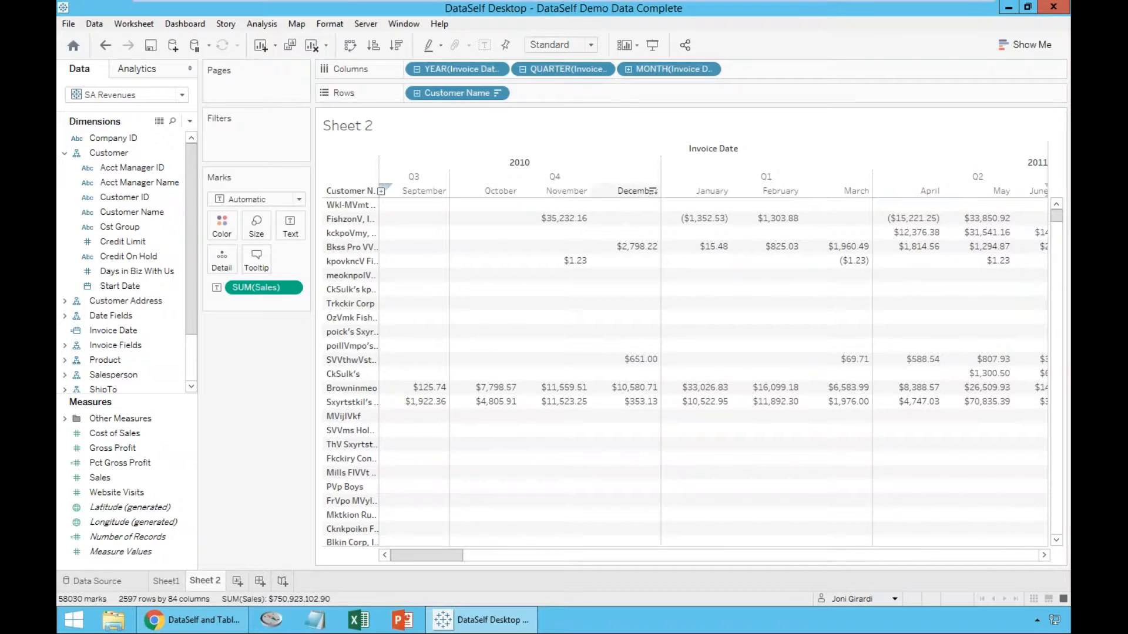
mouse_move(555, 401)
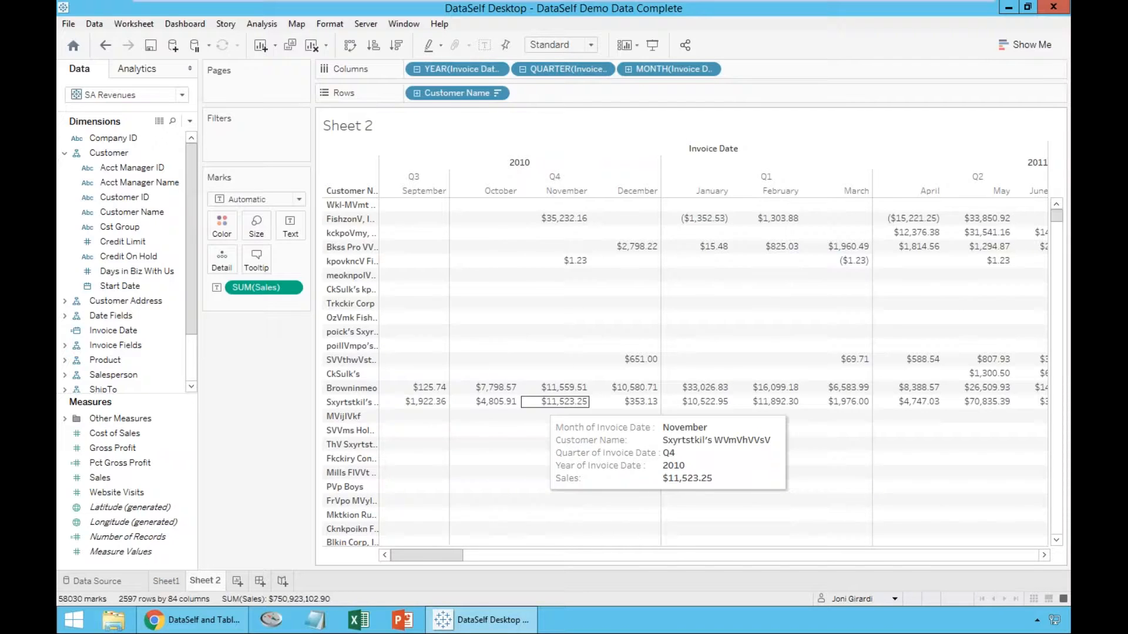
drag(461, 557, 1028, 564)
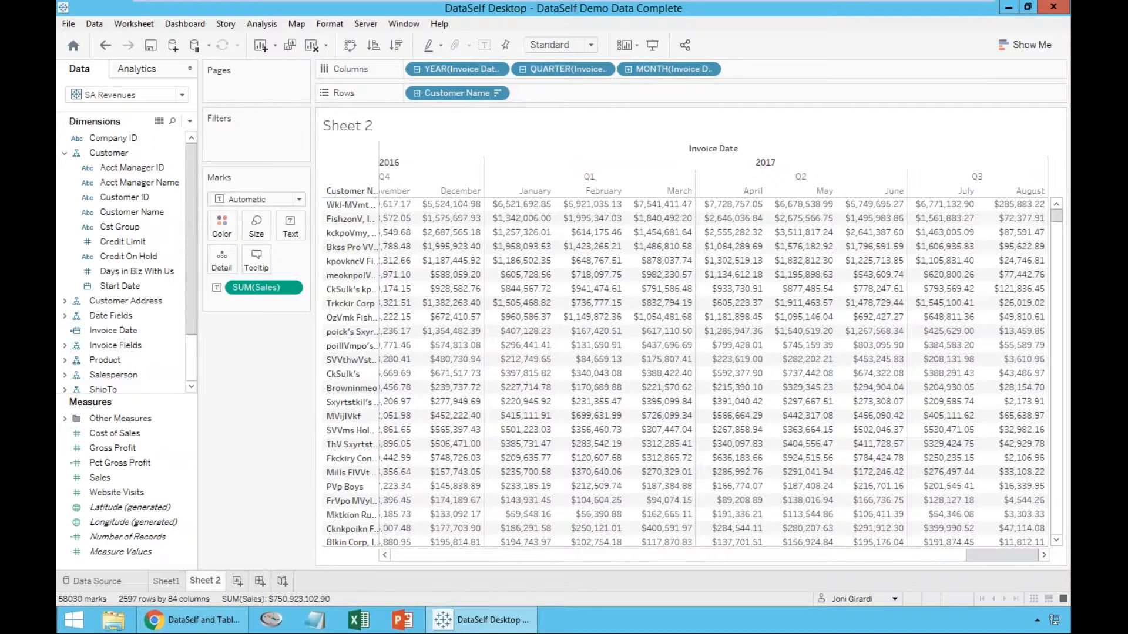
- Filter Invoice Date with a relative date of this month and show the filter control beside the view
drag(106, 336, 235, 150)
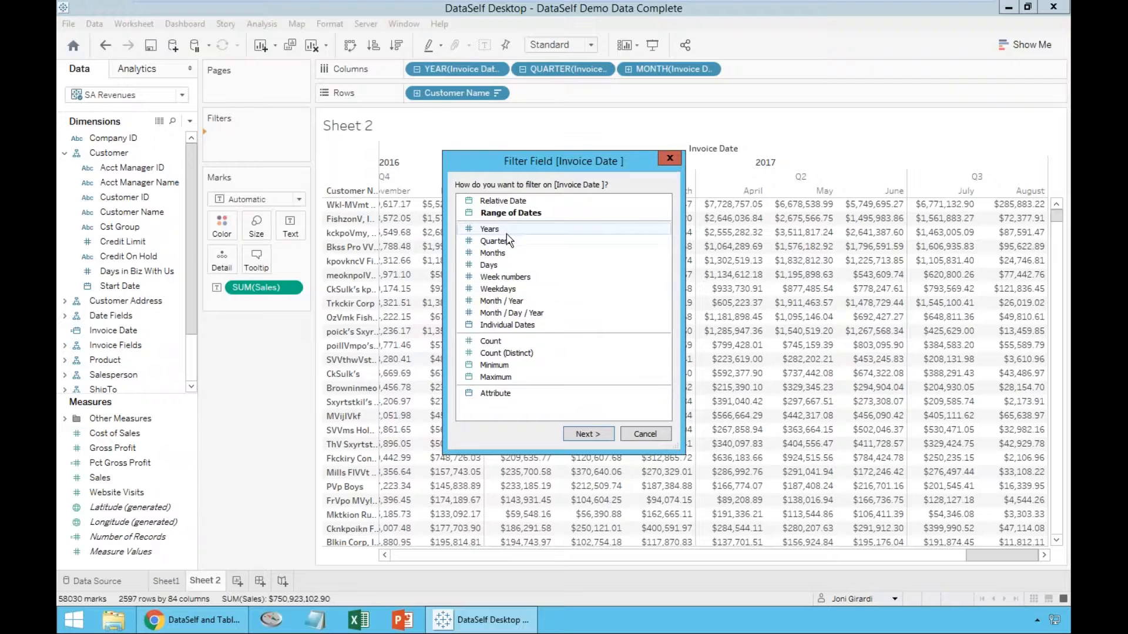
click(513, 201)
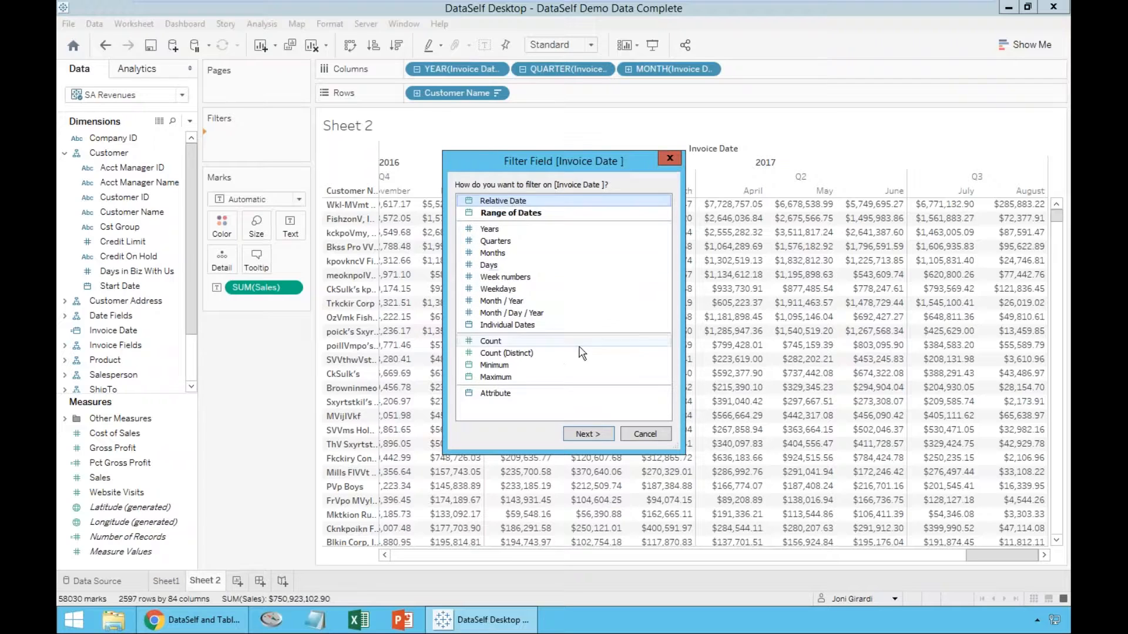
click(594, 435)
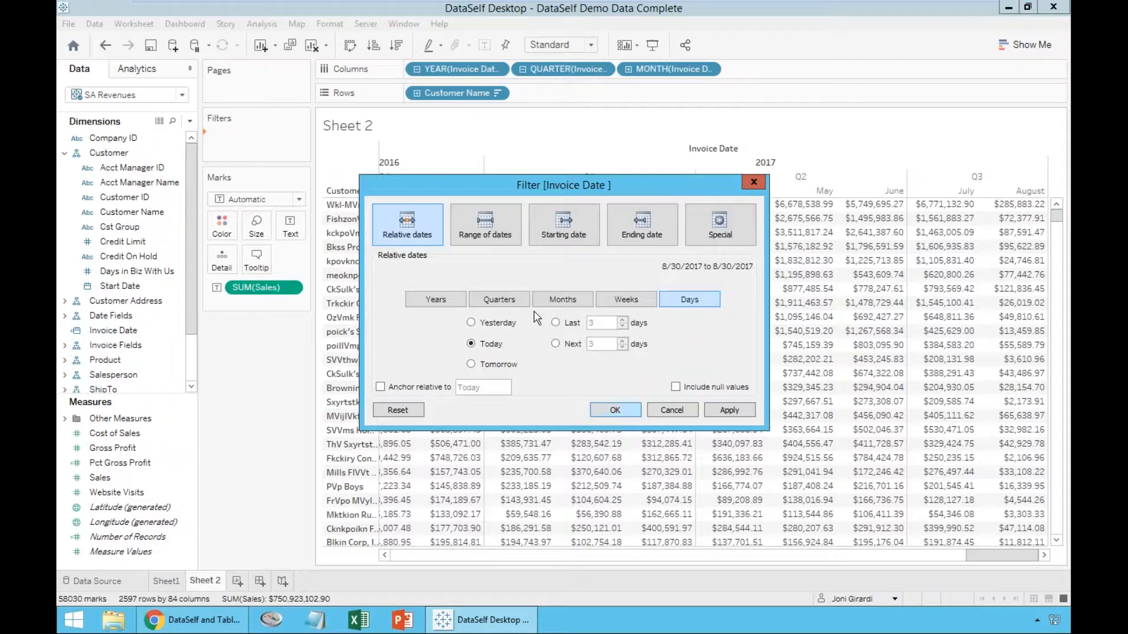
click(552, 299)
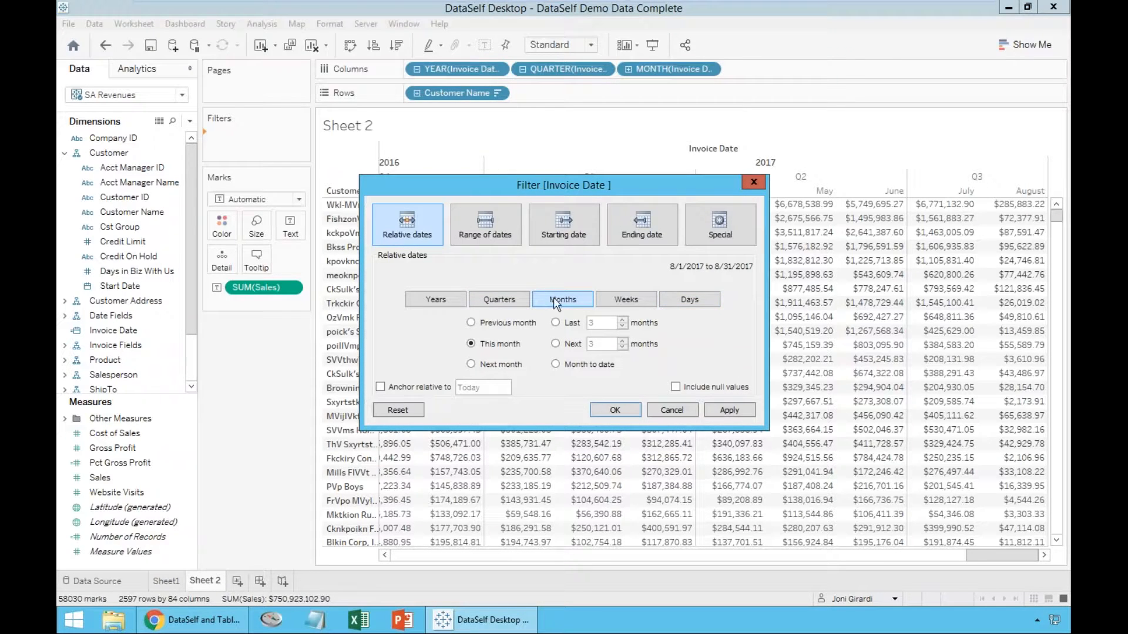
click(613, 411)
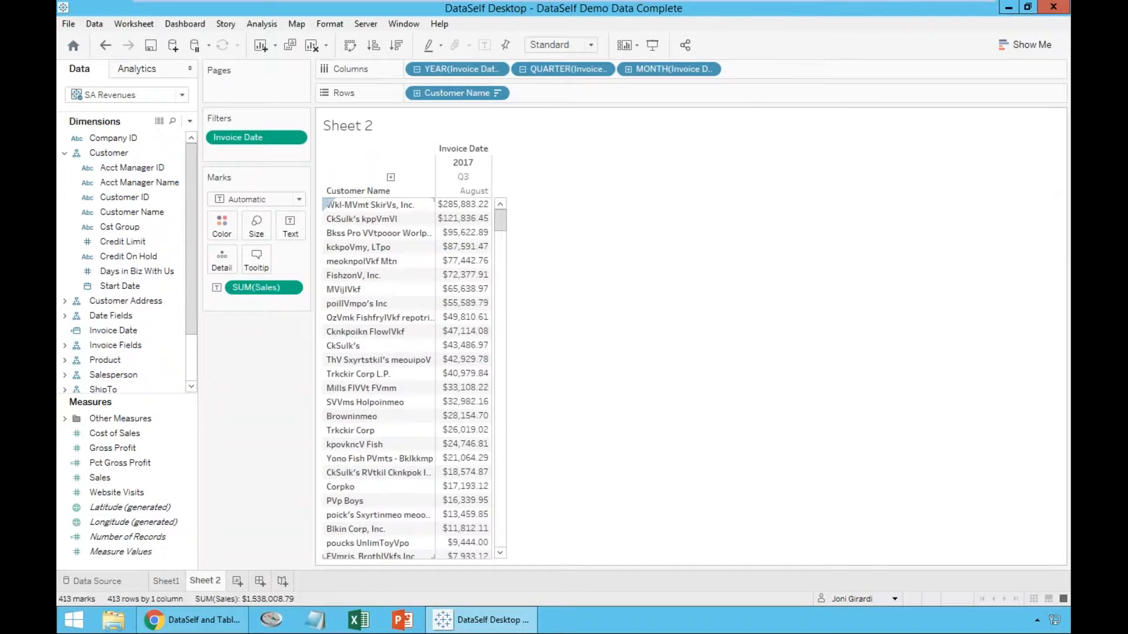
click(297, 141)
click(292, 179)
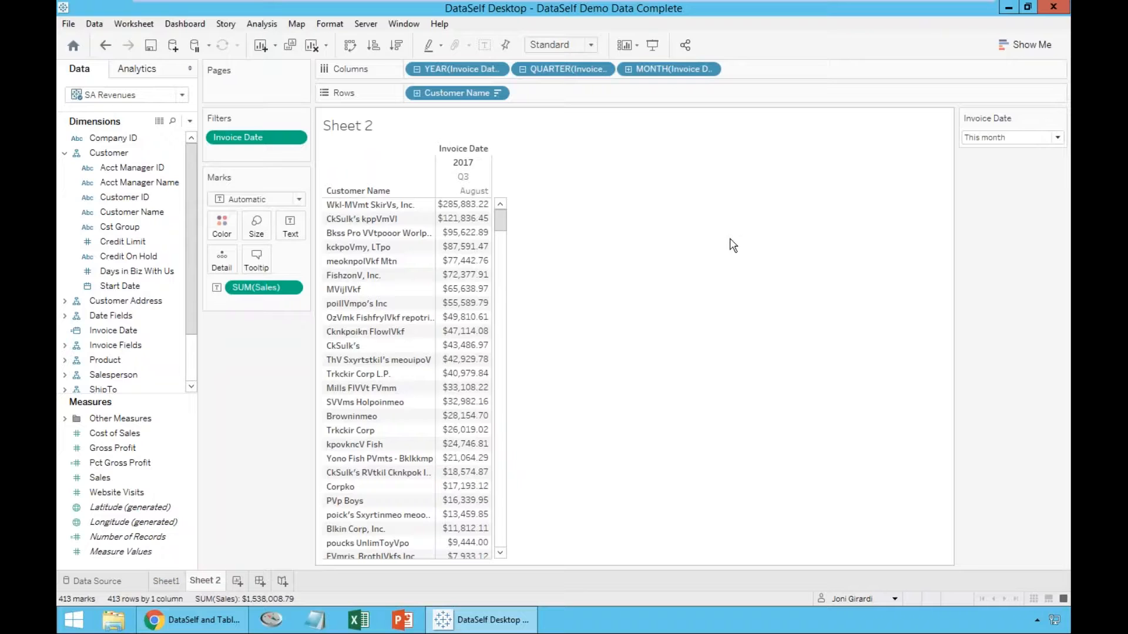
- Try the Invoice Date filter with the previous month and the last 2 months, and return it to this month
click(1002, 137)
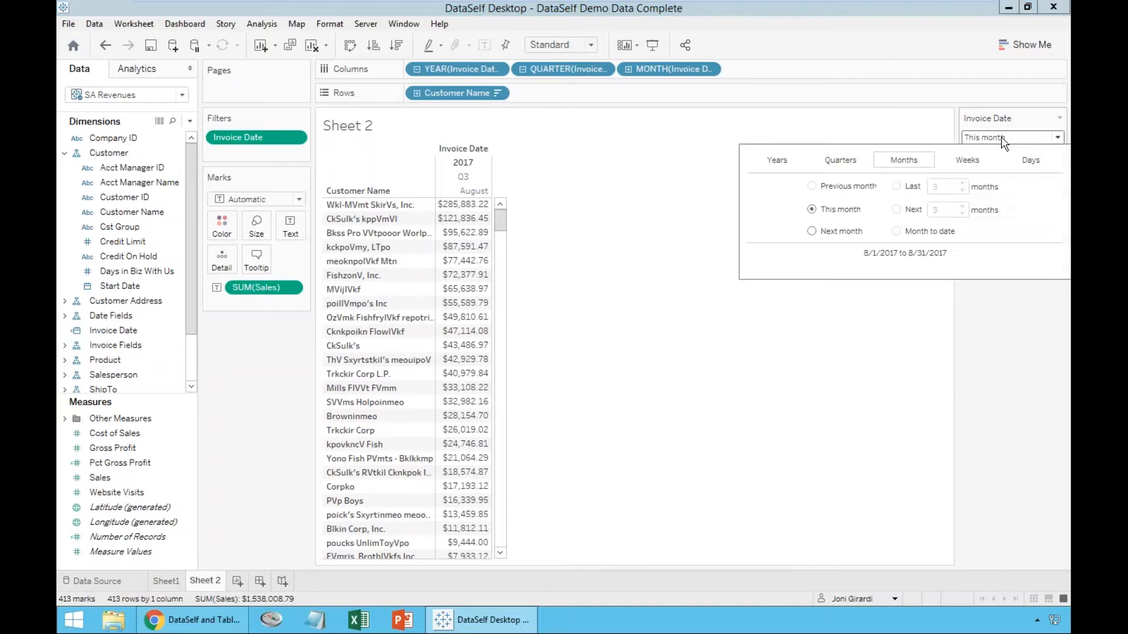
click(838, 187)
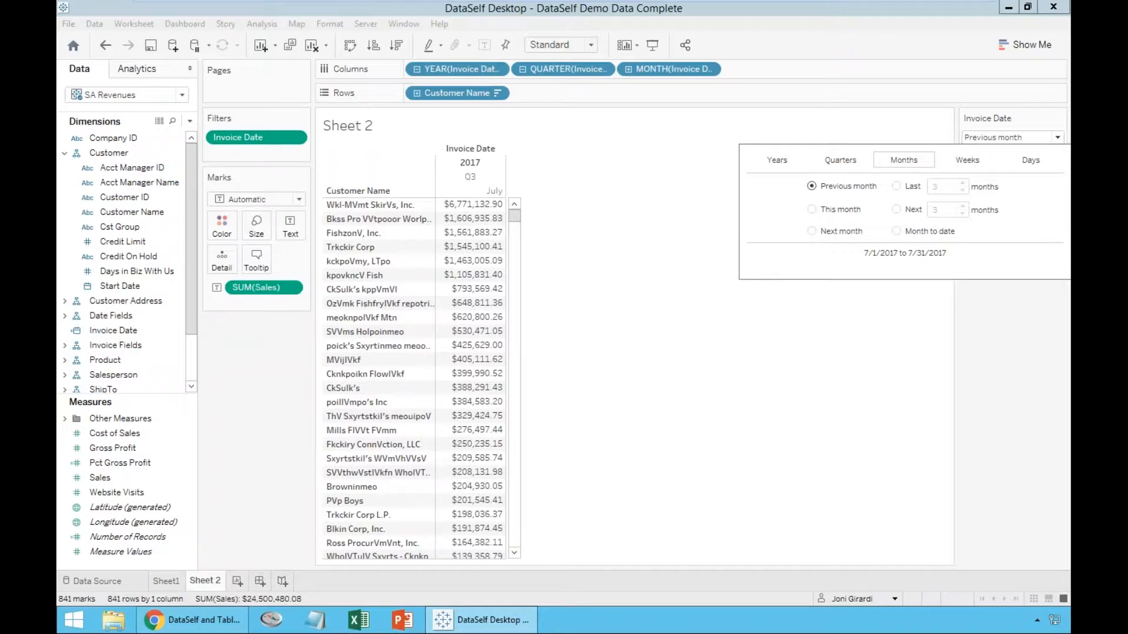
click(897, 187)
click(963, 190)
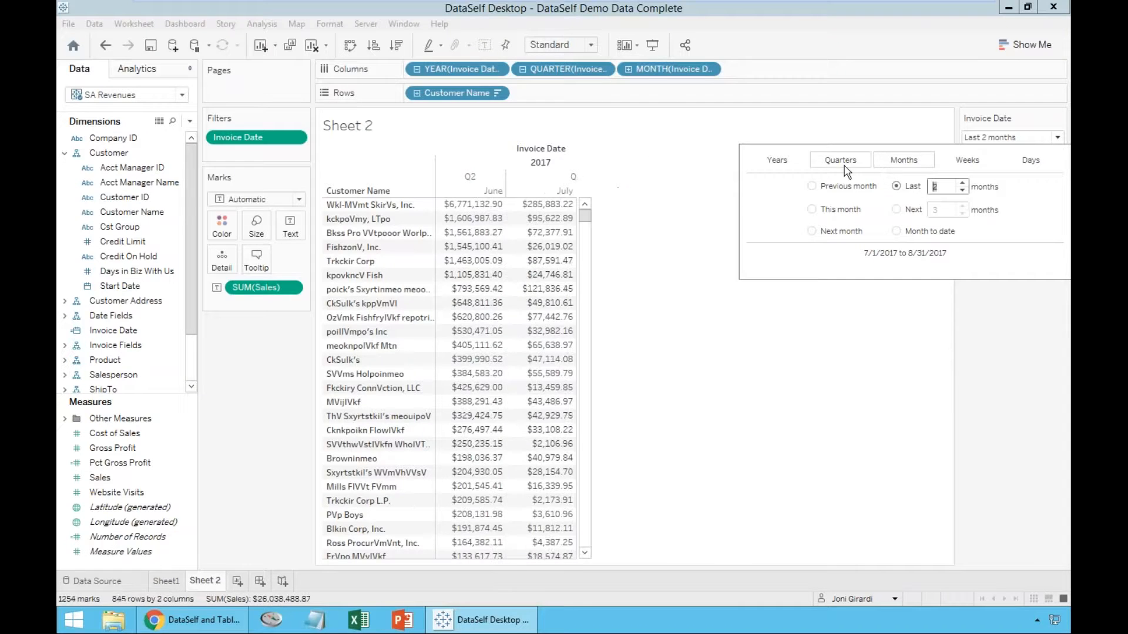
click(847, 211)
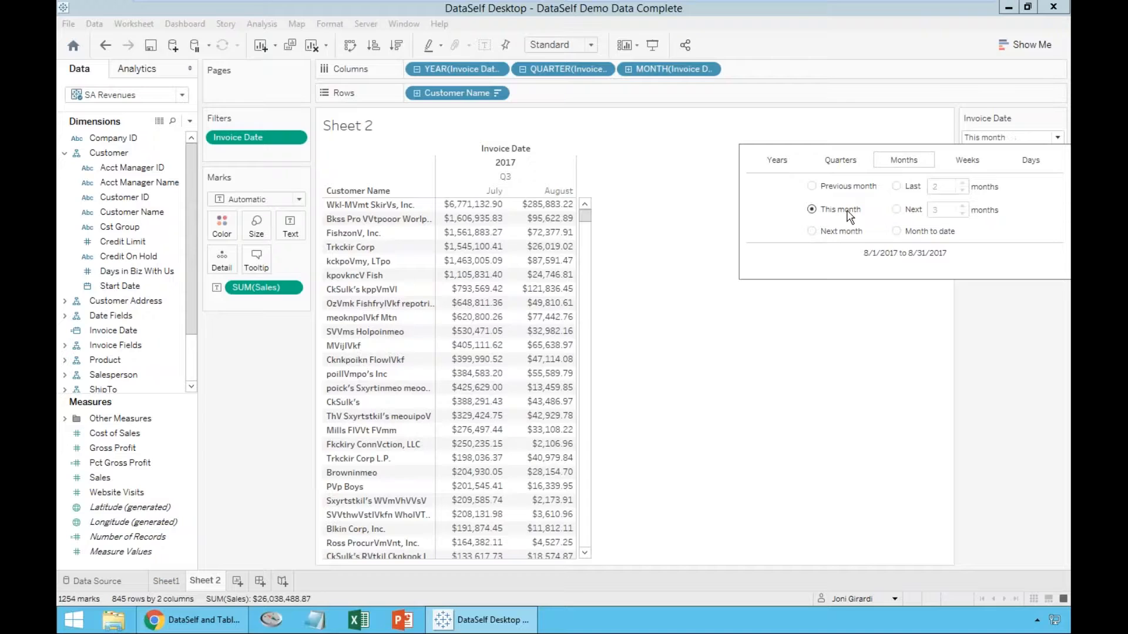
click(692, 279)
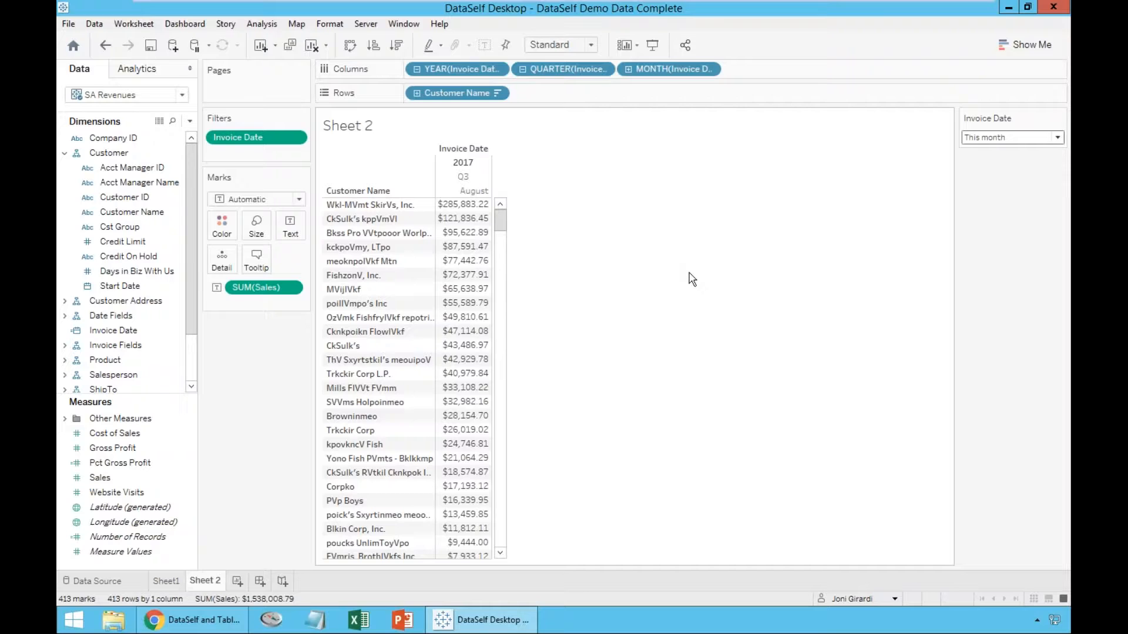
- Add Product Desc from the Product hierarchy to the rows after Customer Name
click(65, 360)
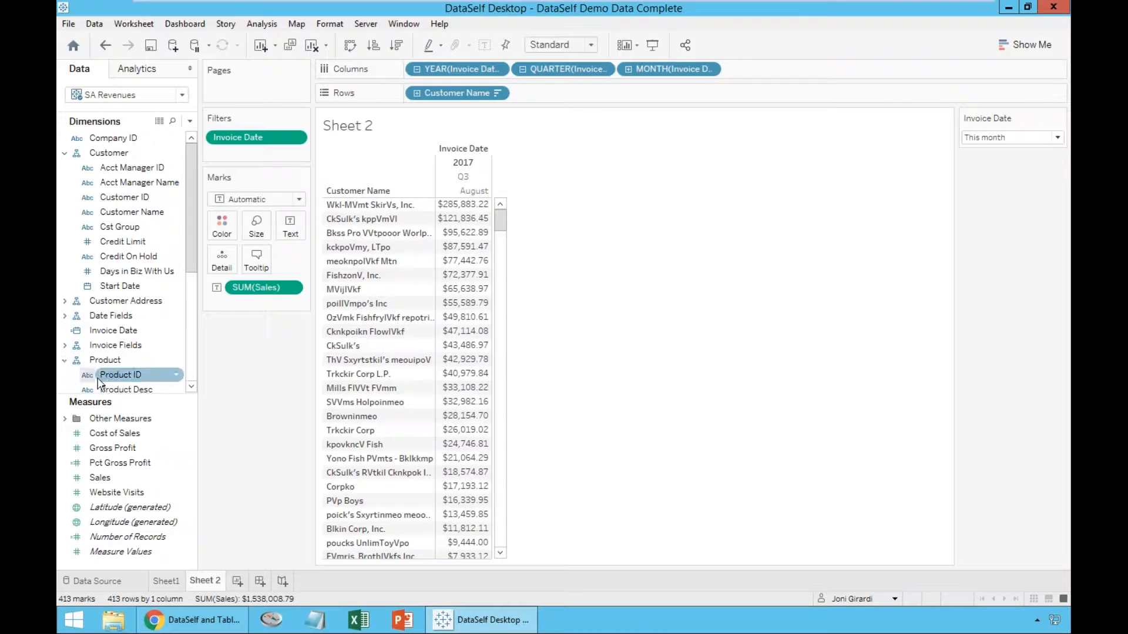
drag(122, 394, 436, 307)
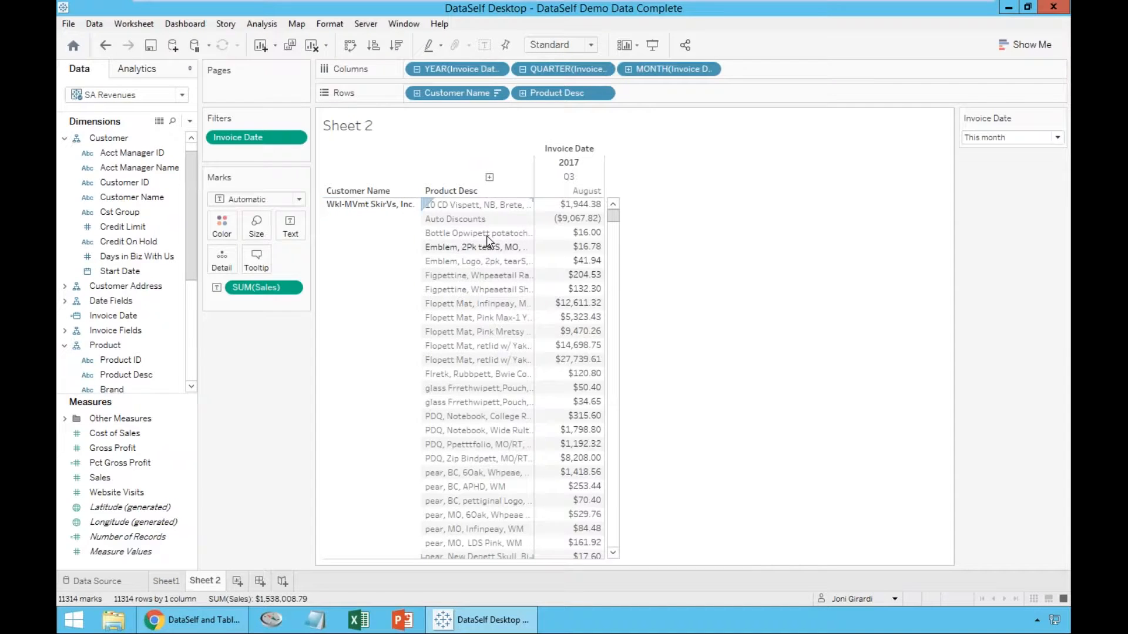
mouse_move(592, 417)
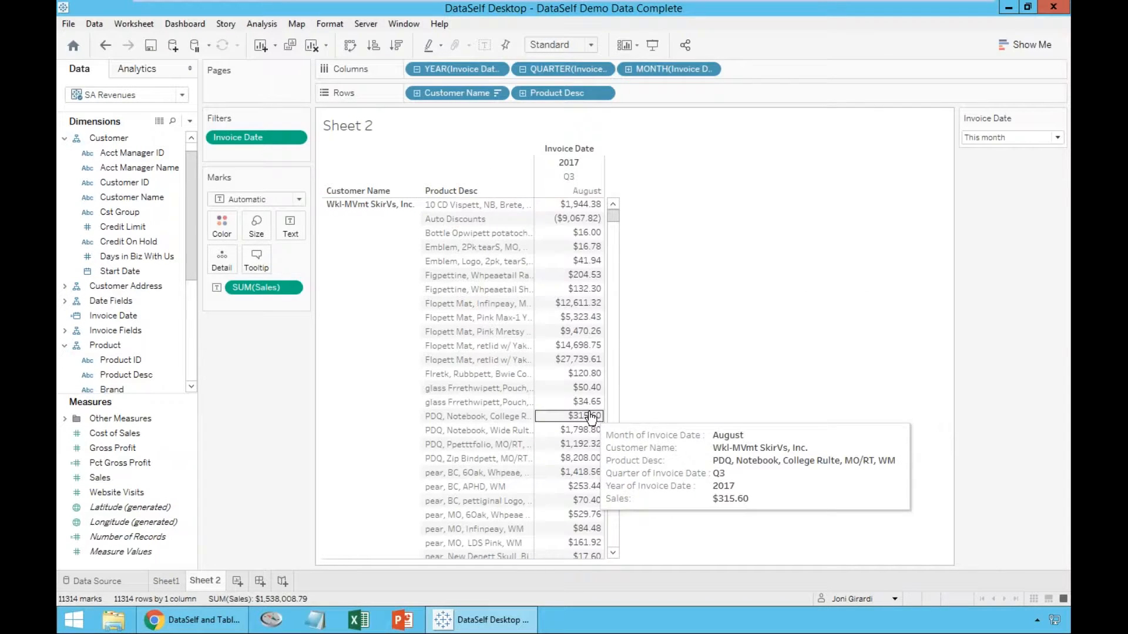
- Add Invoice No from Invoice Fields to the rows between Customer Name and Product Desc
click(64, 345)
click(66, 332)
click(65, 332)
drag(124, 344, 419, 309)
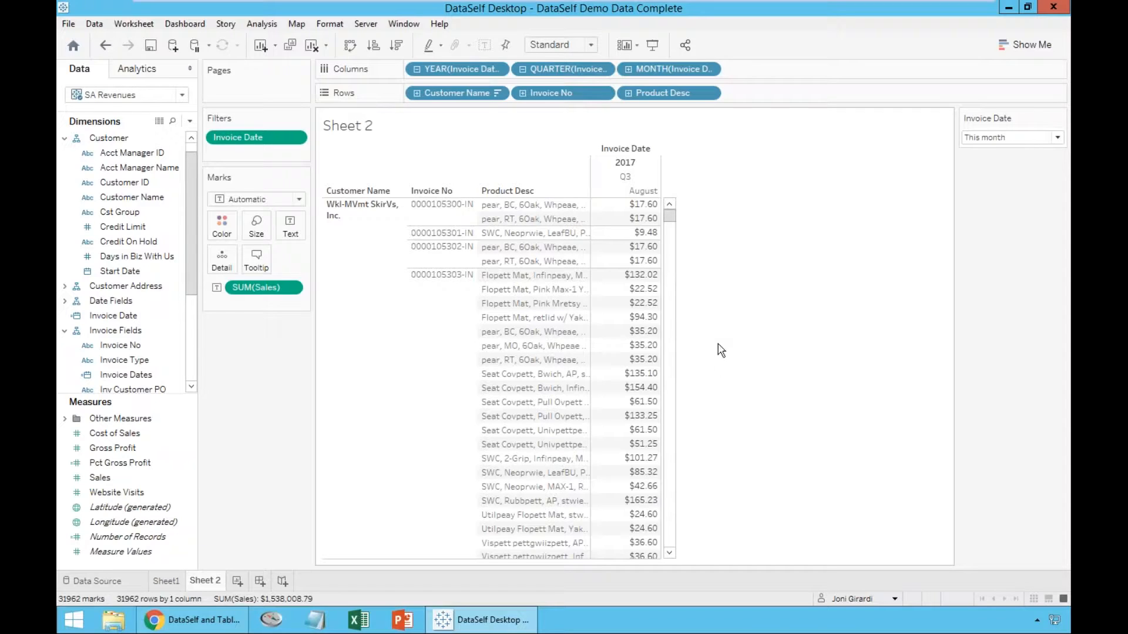
- Create another worksheet and chart total Sales as a bar
click(233, 583)
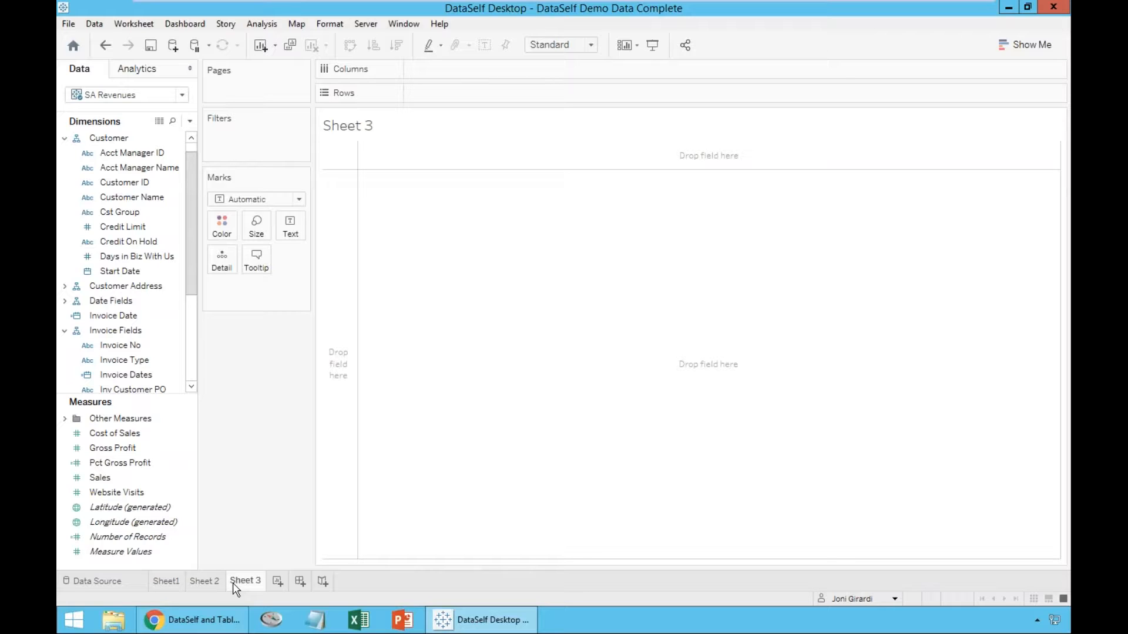
click(95, 478)
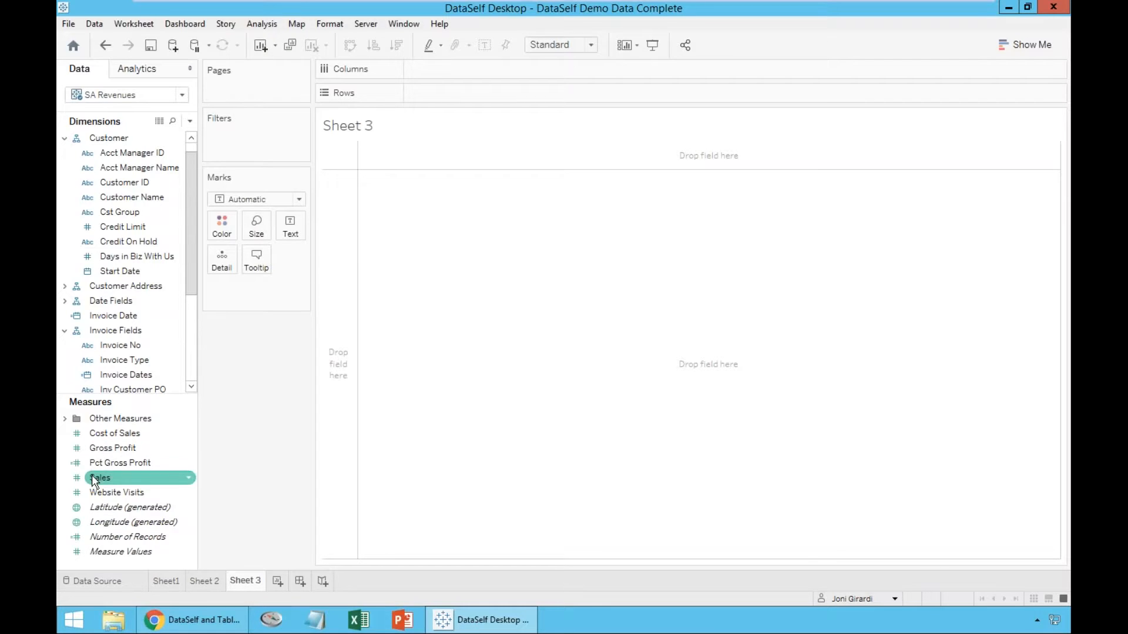
double_click(95, 478)
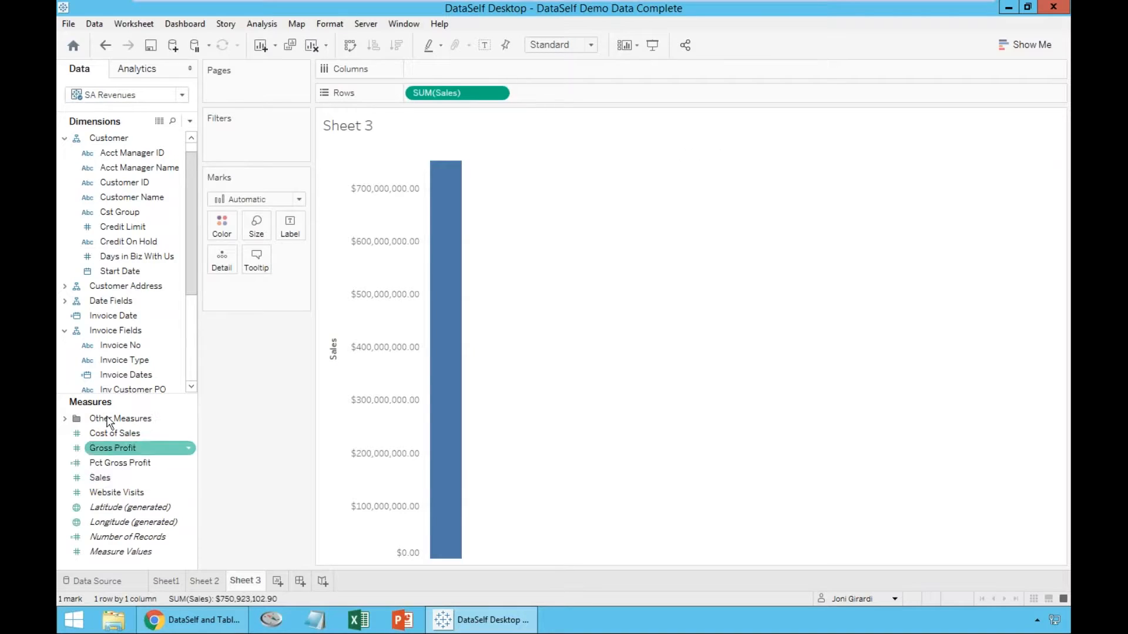
- Plot Sales over Invoice Date and switch the date level to continuous Month with year
click(108, 318)
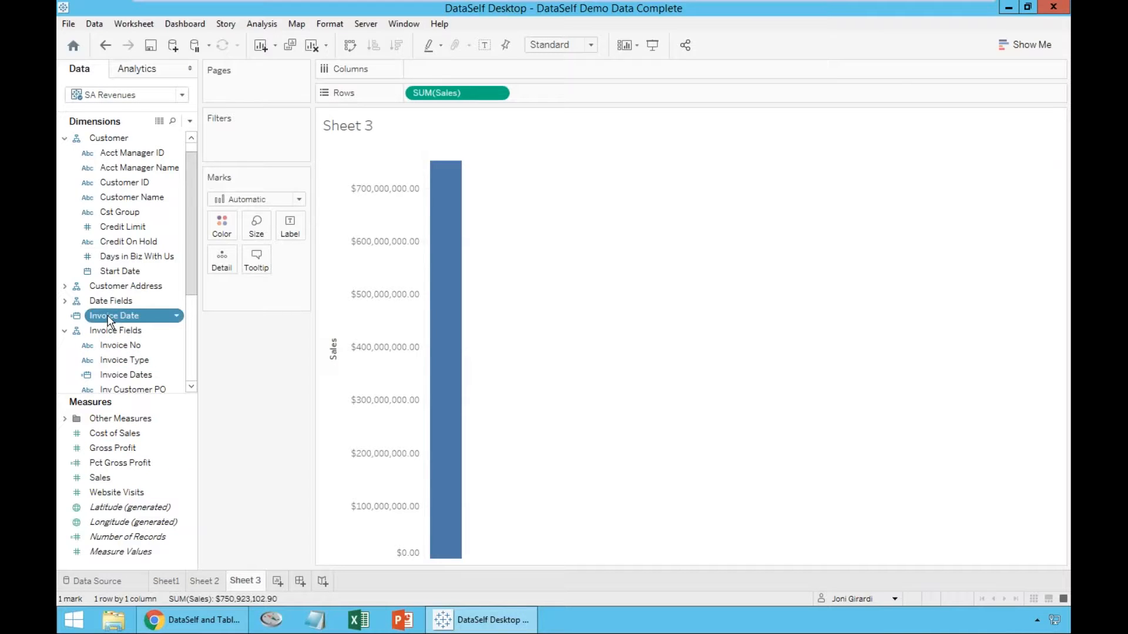
double_click(109, 318)
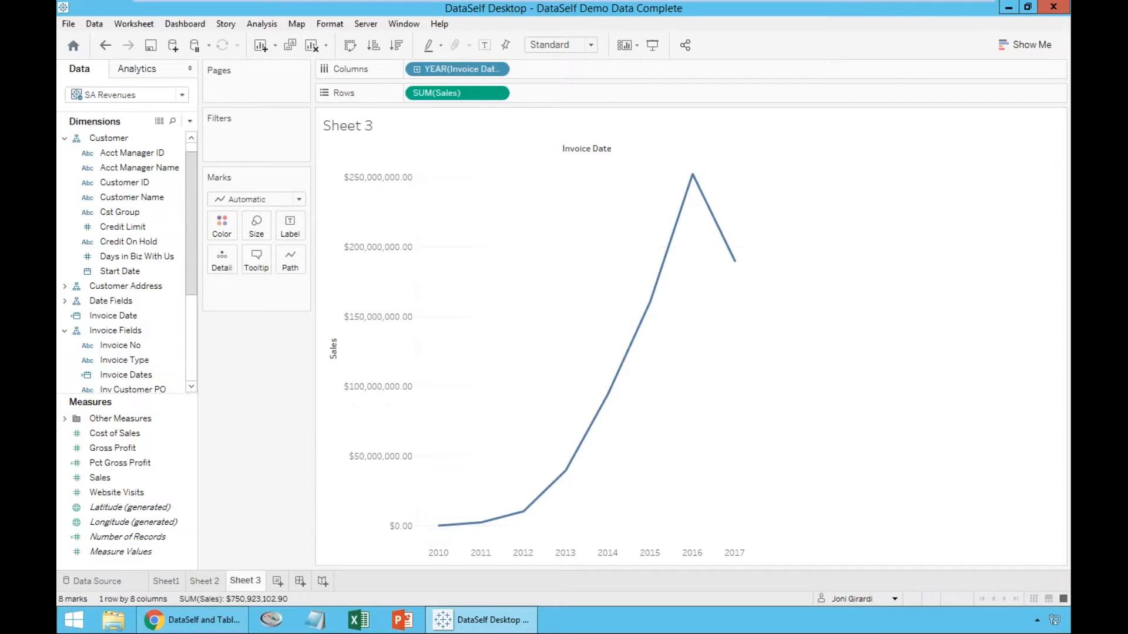
click(496, 70)
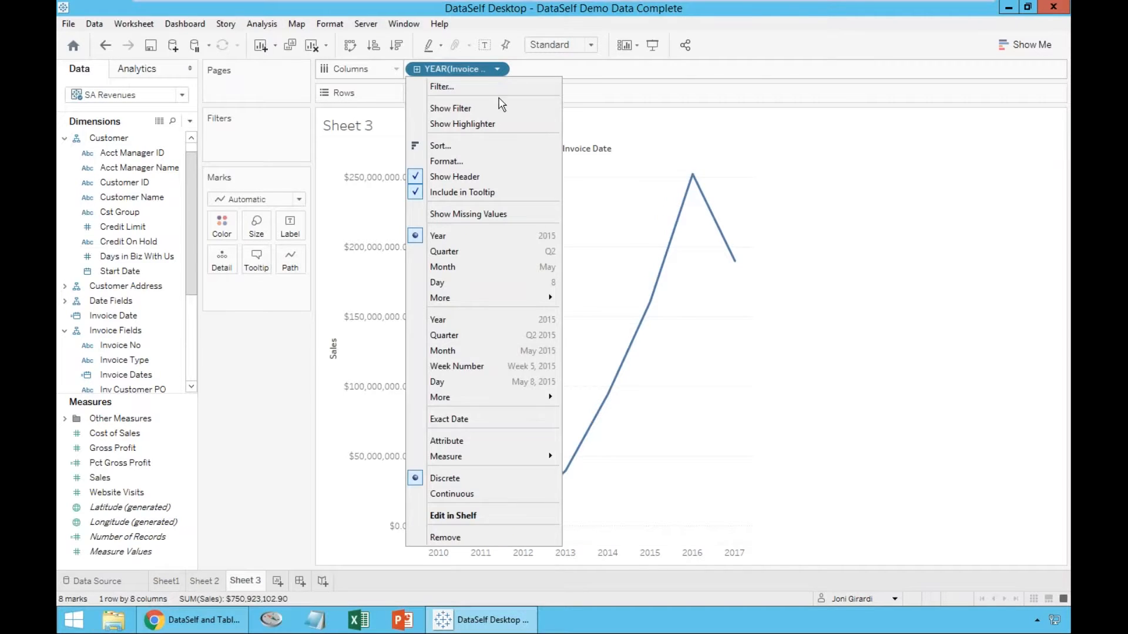
click(496, 350)
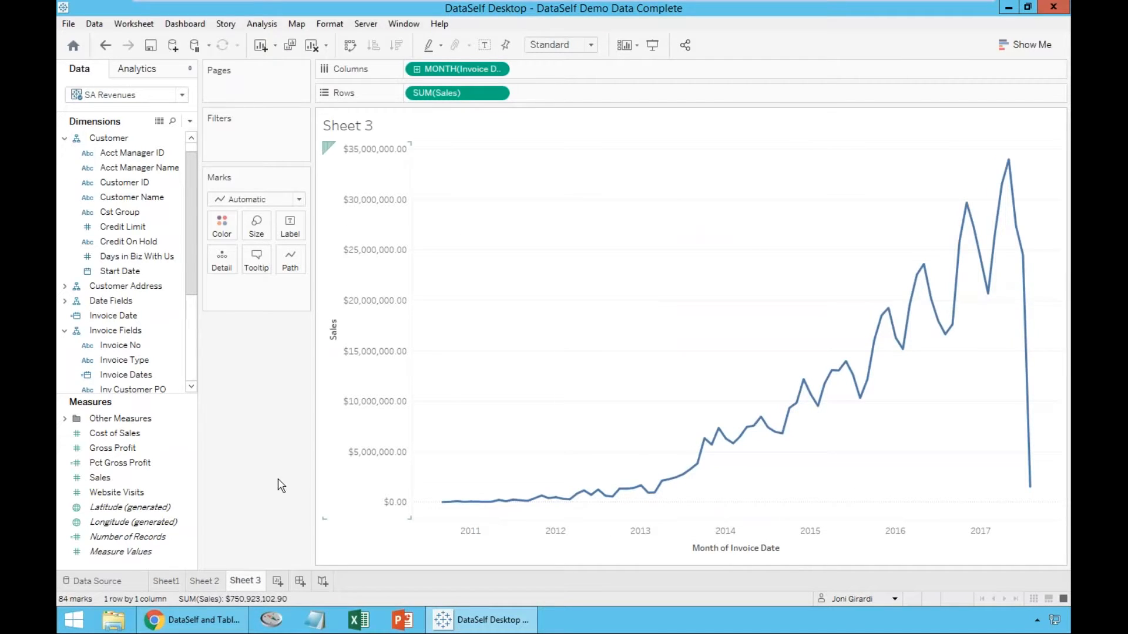
- Add Website Visits to the rows before Sales and change its mark type to Bar
click(161, 492)
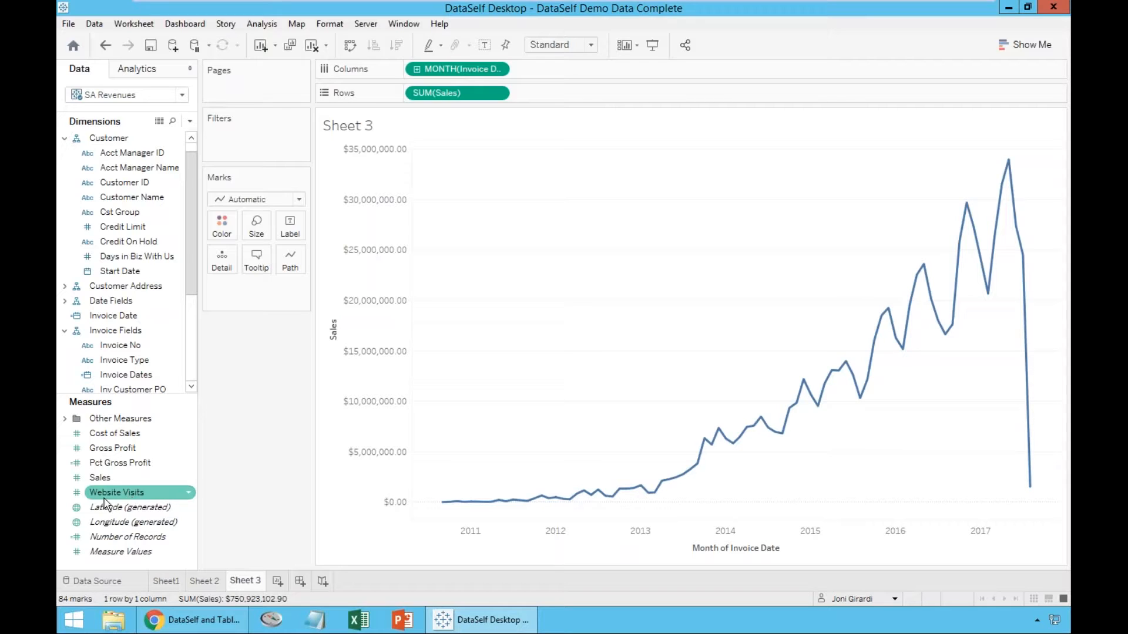
mouse_move(106, 492)
mouse_down()
mouse_move(377, 188)
mouse_move(377, 94)
mouse_move(406, 93)
mouse_up()
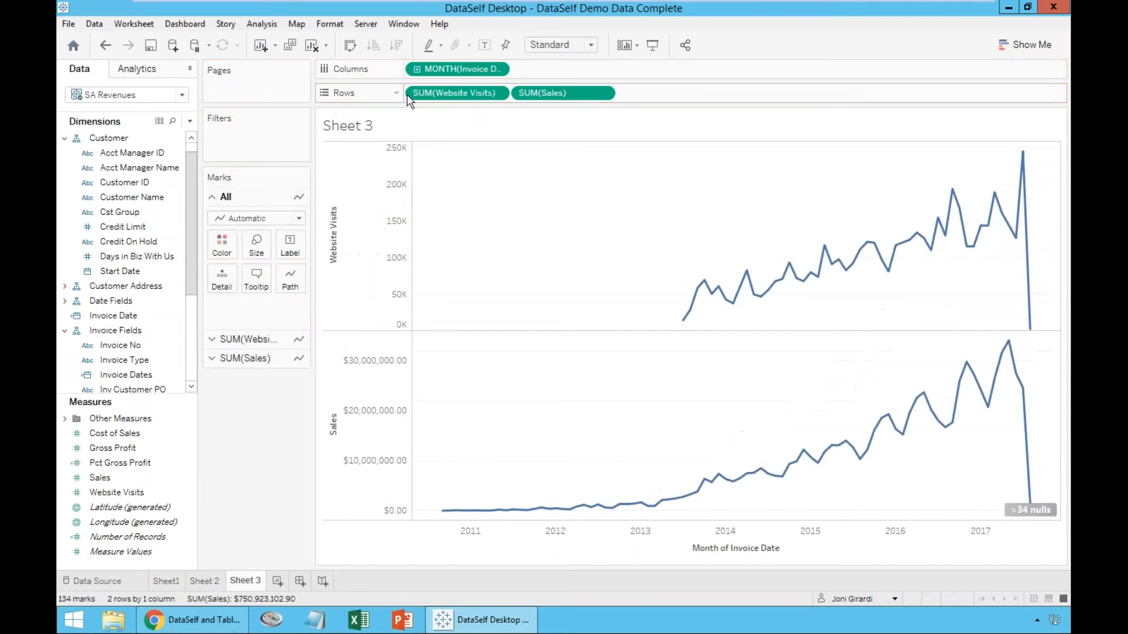
click(374, 245)
click(288, 237)
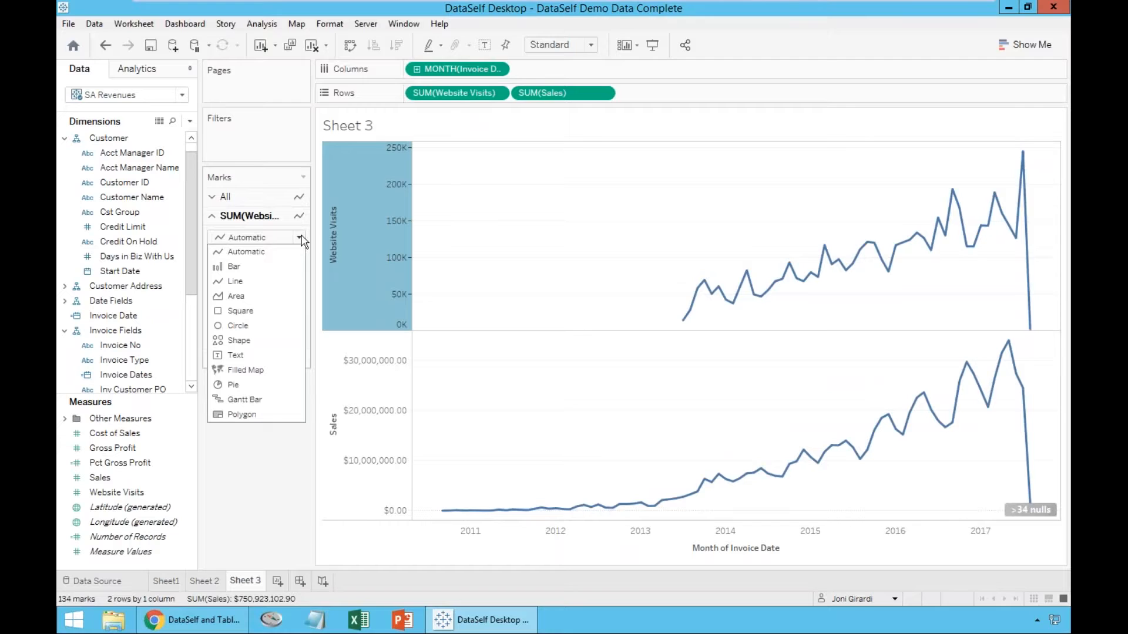
click(289, 267)
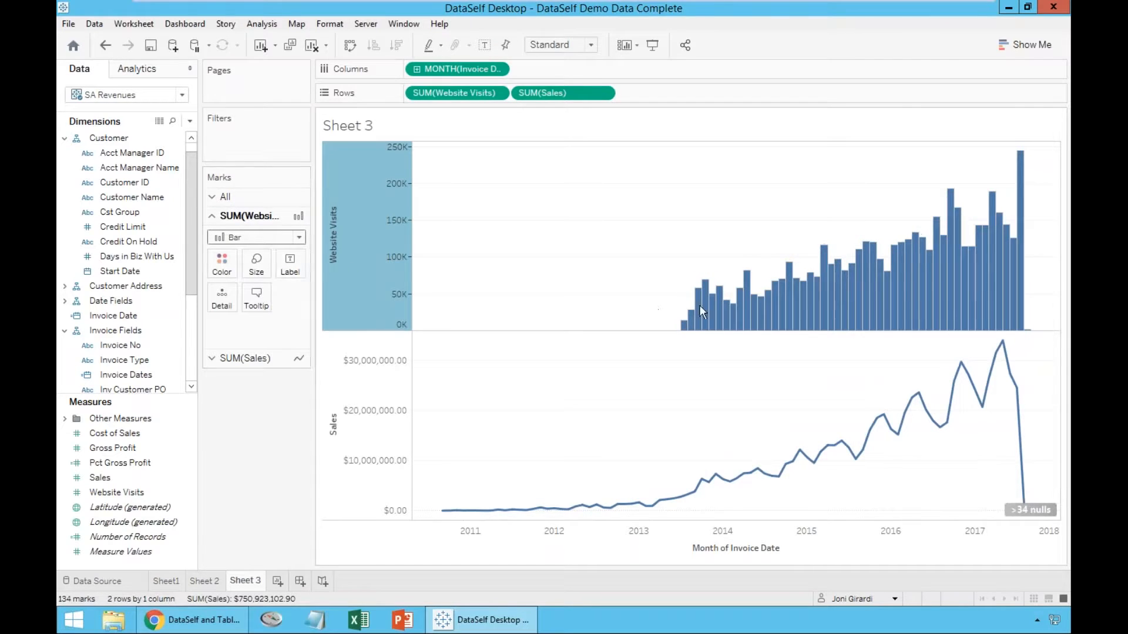
- Combine Sales with Website Visits in one chart as a dual axis
click(603, 94)
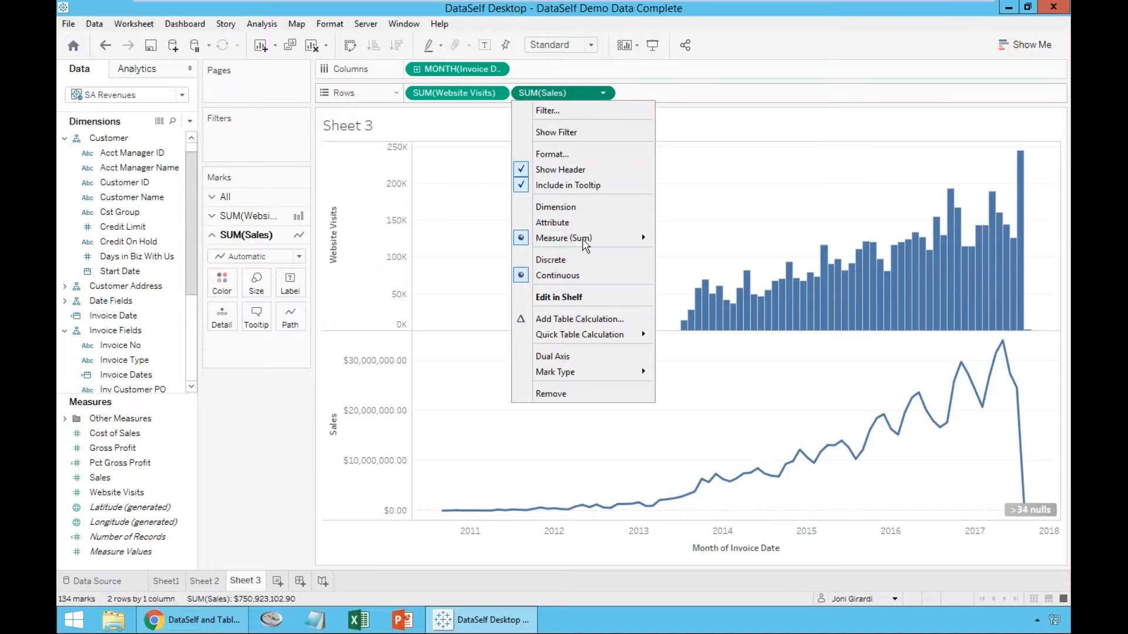
click(587, 349)
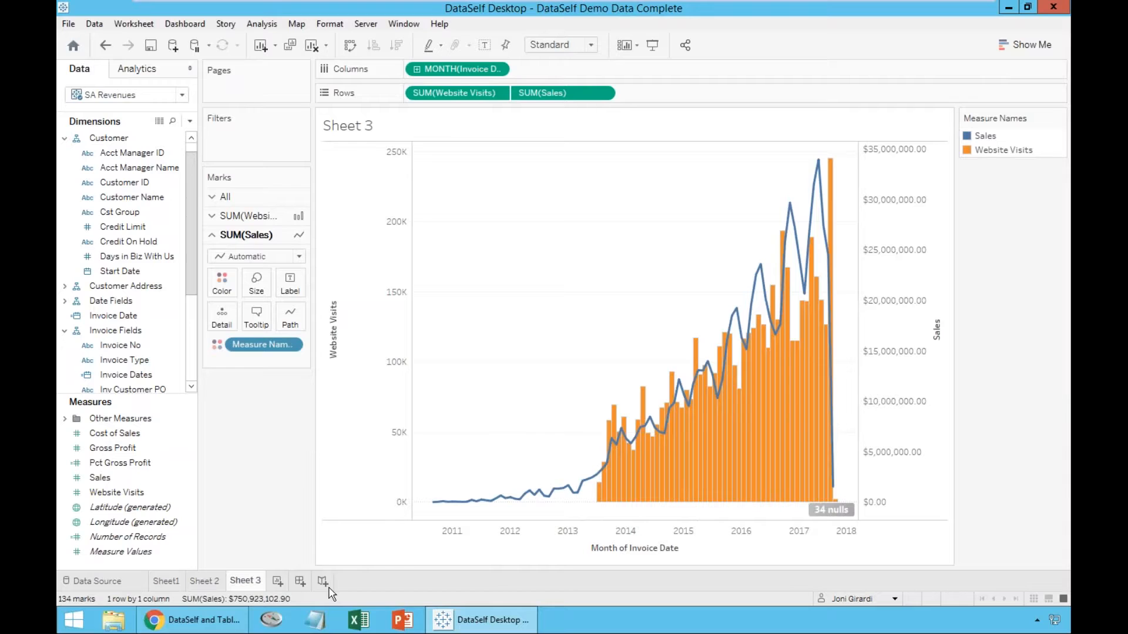
- Create another worksheet with a symbol map of Sales by Cst State and Invoice Size
click(277, 583)
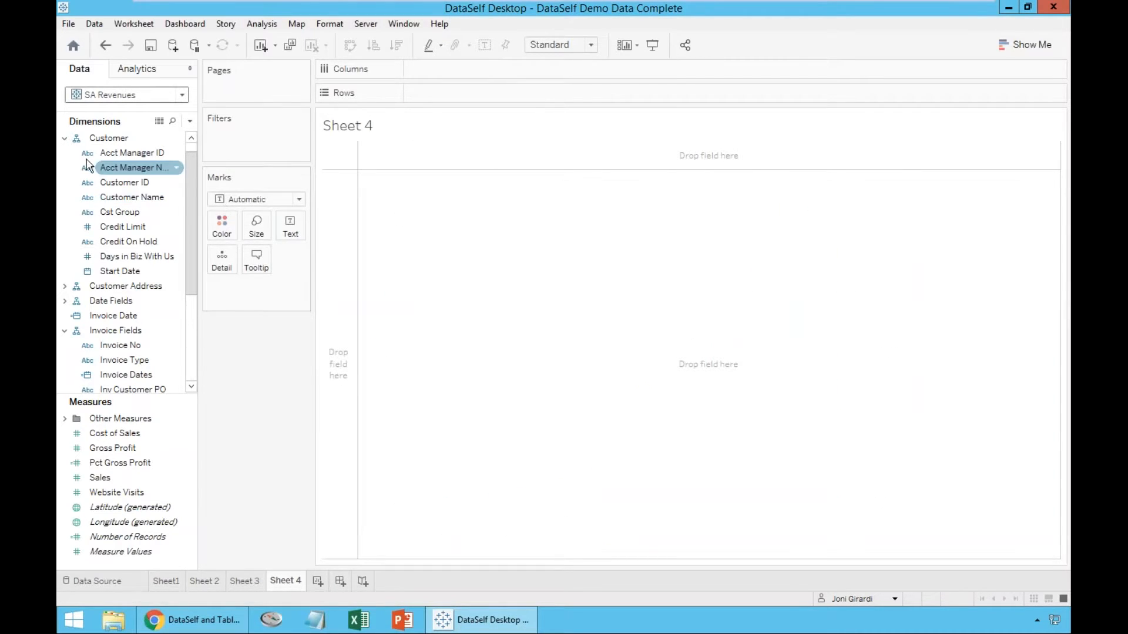
click(65, 139)
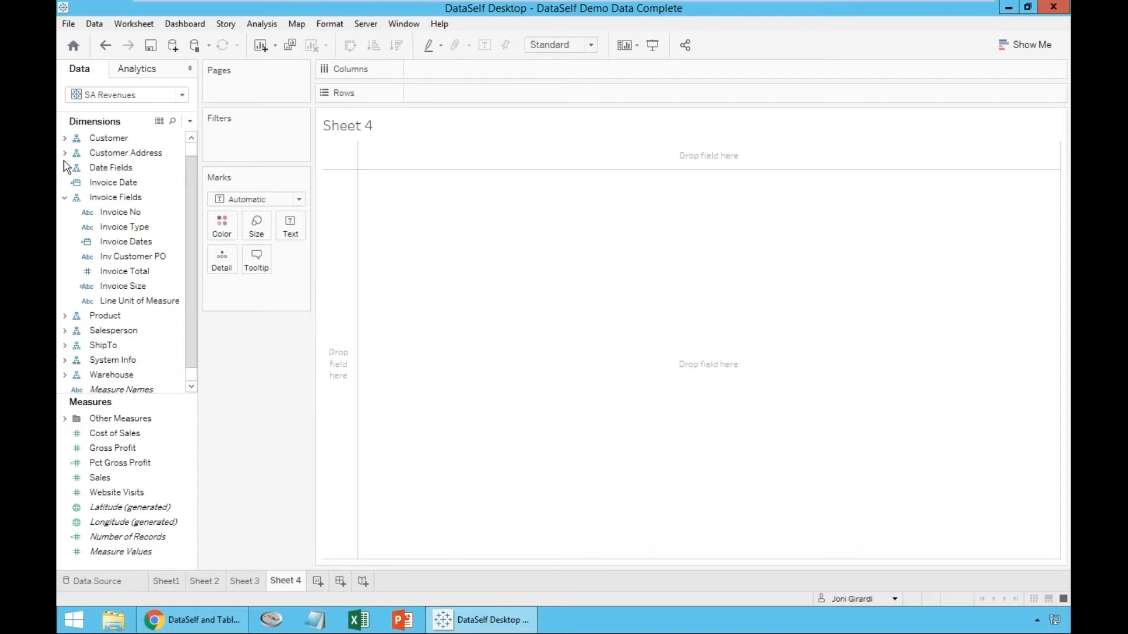
click(64, 154)
click(127, 183)
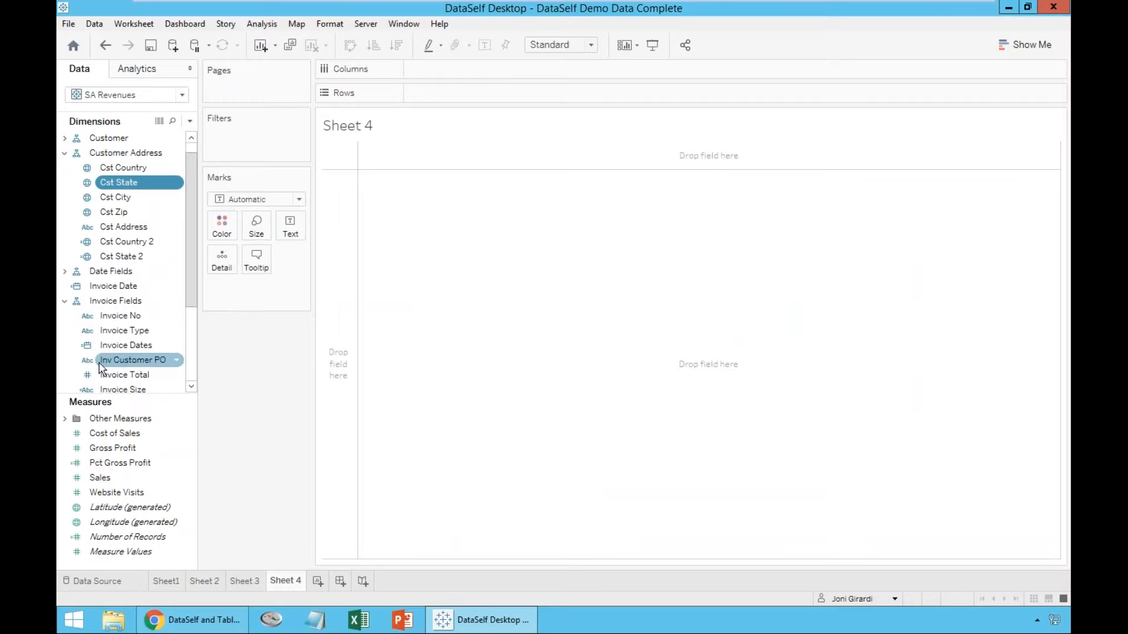
ctrl+click(116, 390)
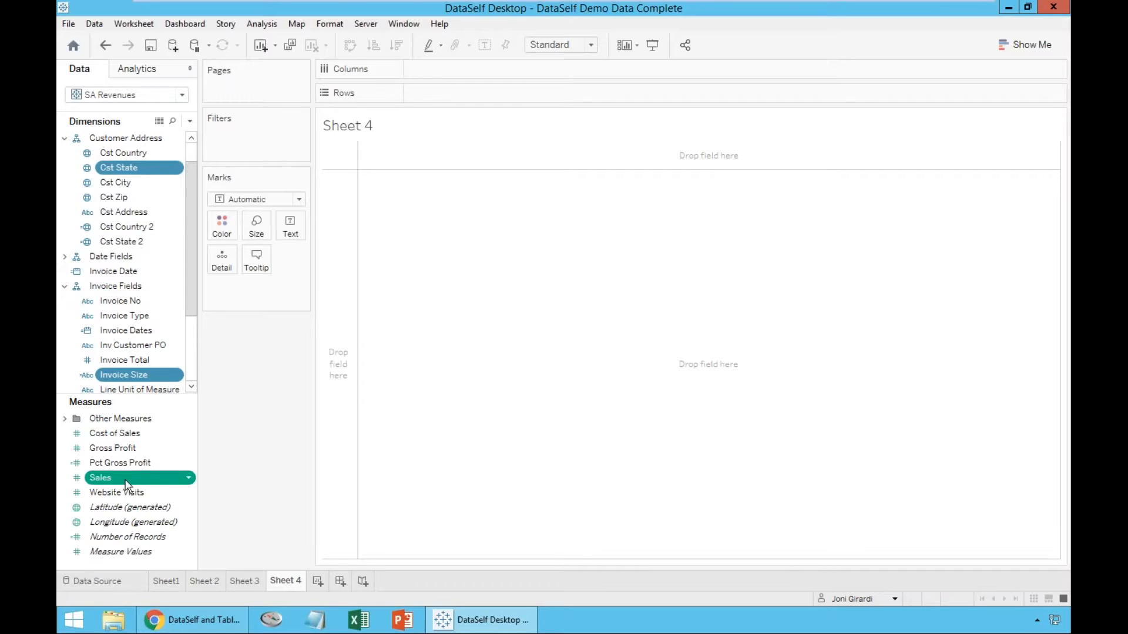
click(1028, 45)
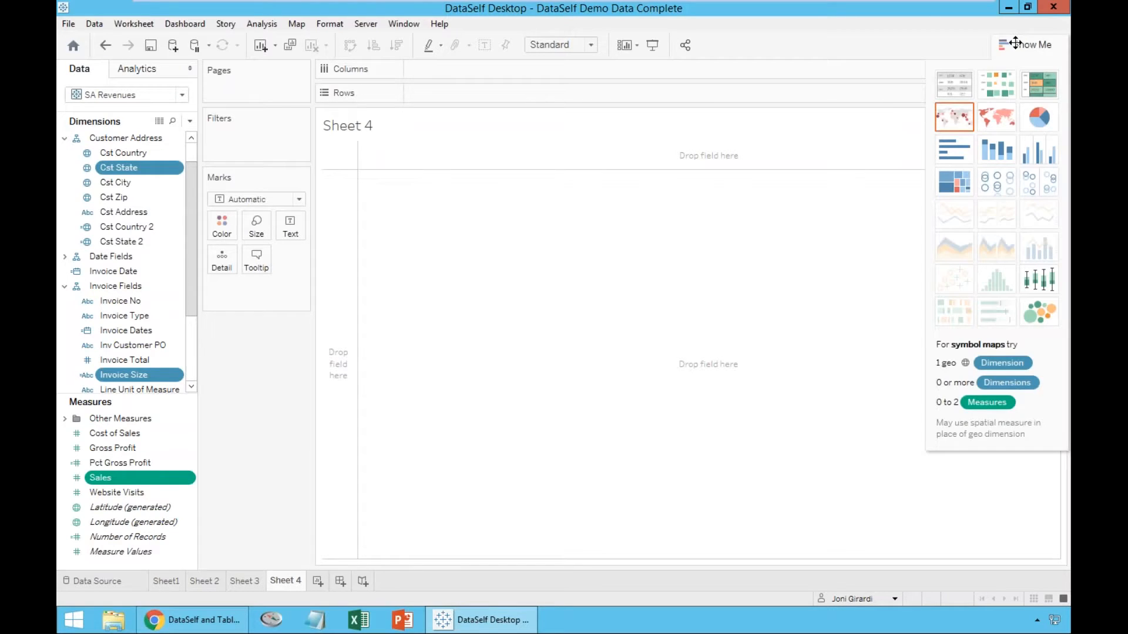
click(956, 119)
- Enlarge the pie marks on the United States sales map
scroll(812, 277, up, 5)
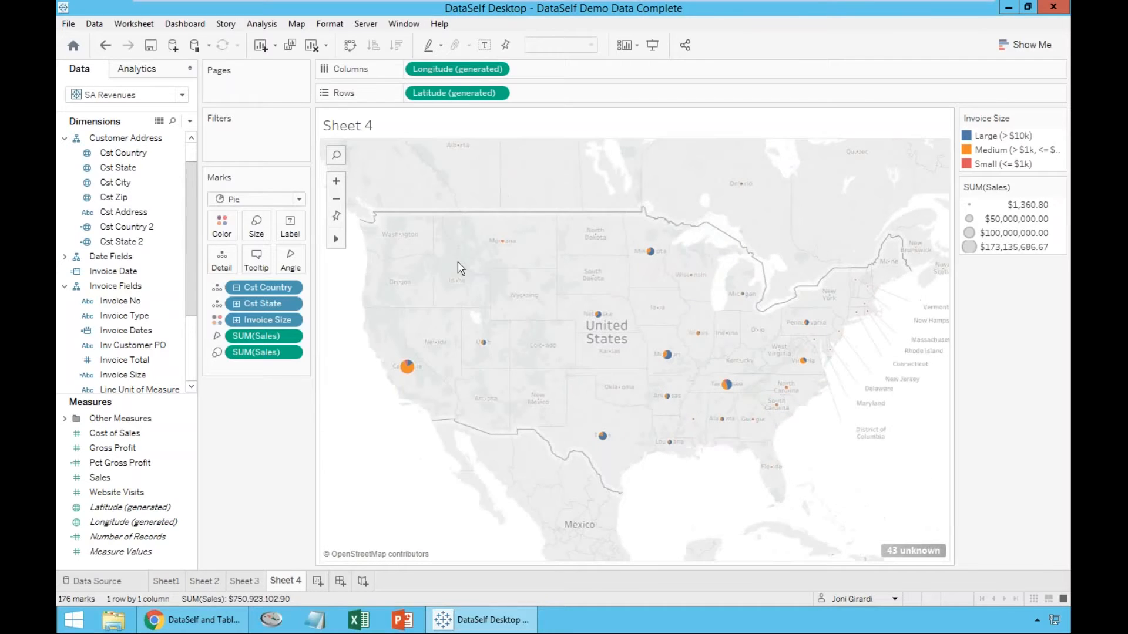
click(256, 226)
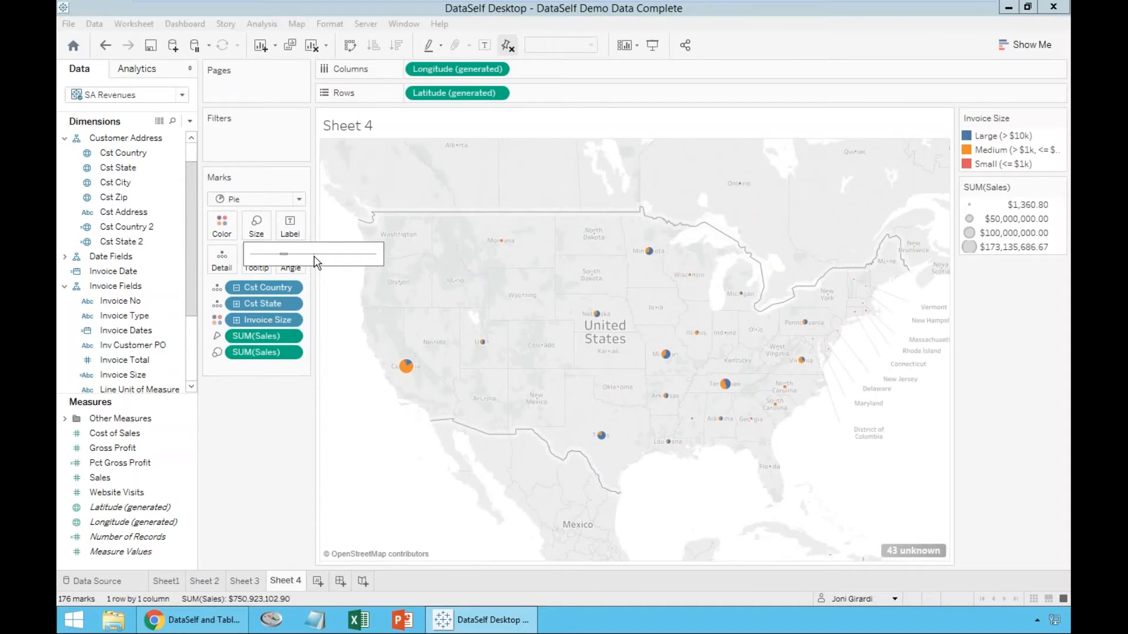
drag(283, 254, 314, 255)
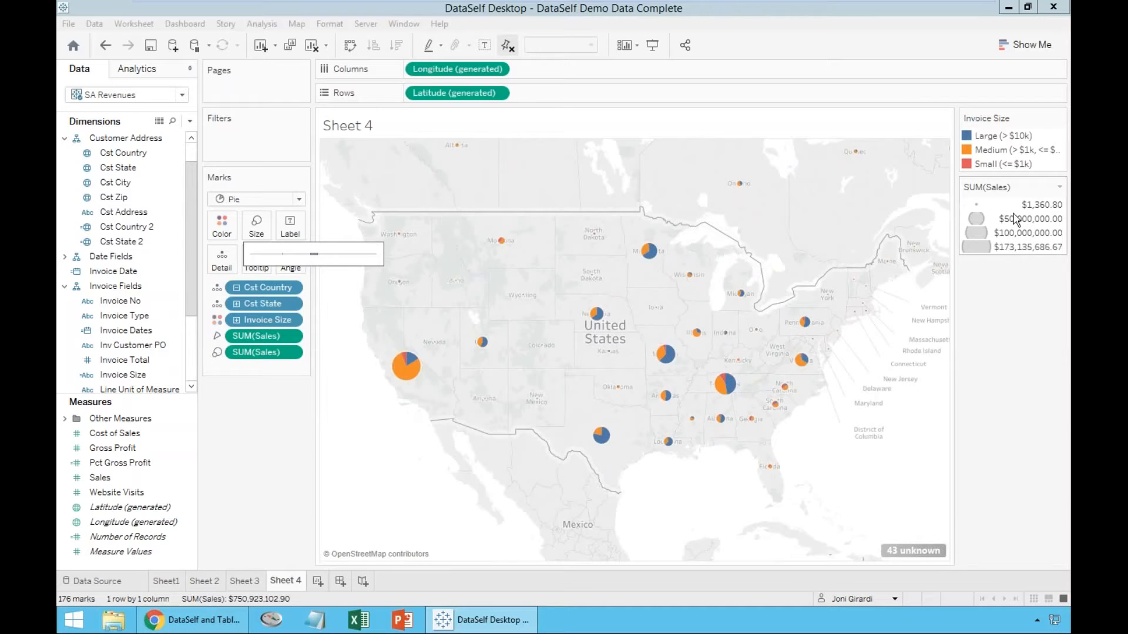
- Highlight the Large, Medium and Small invoice sizes on the map one after another, and clear the highlight
click(985, 139)
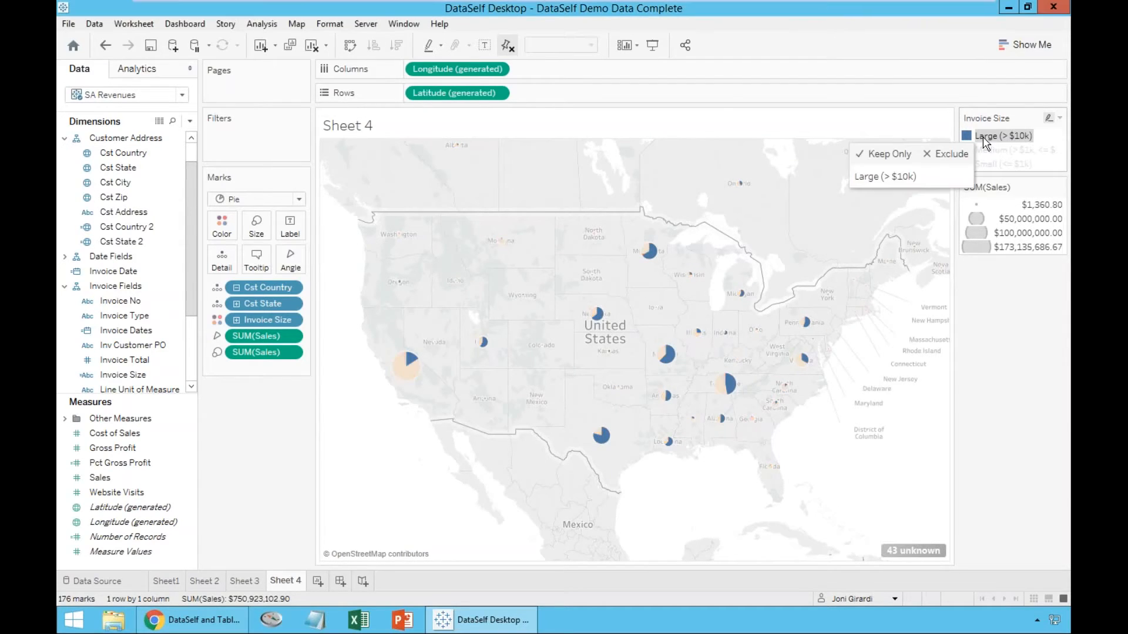
click(991, 150)
click(990, 164)
click(990, 164)
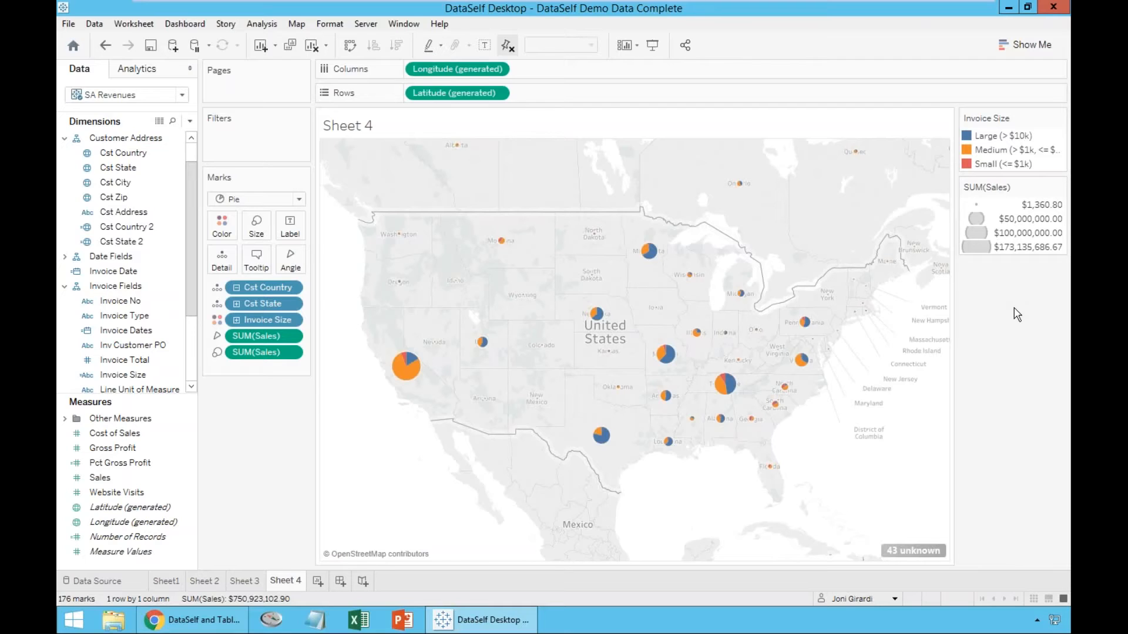
- Create a dashboard and set its size to Automatic
click(341, 581)
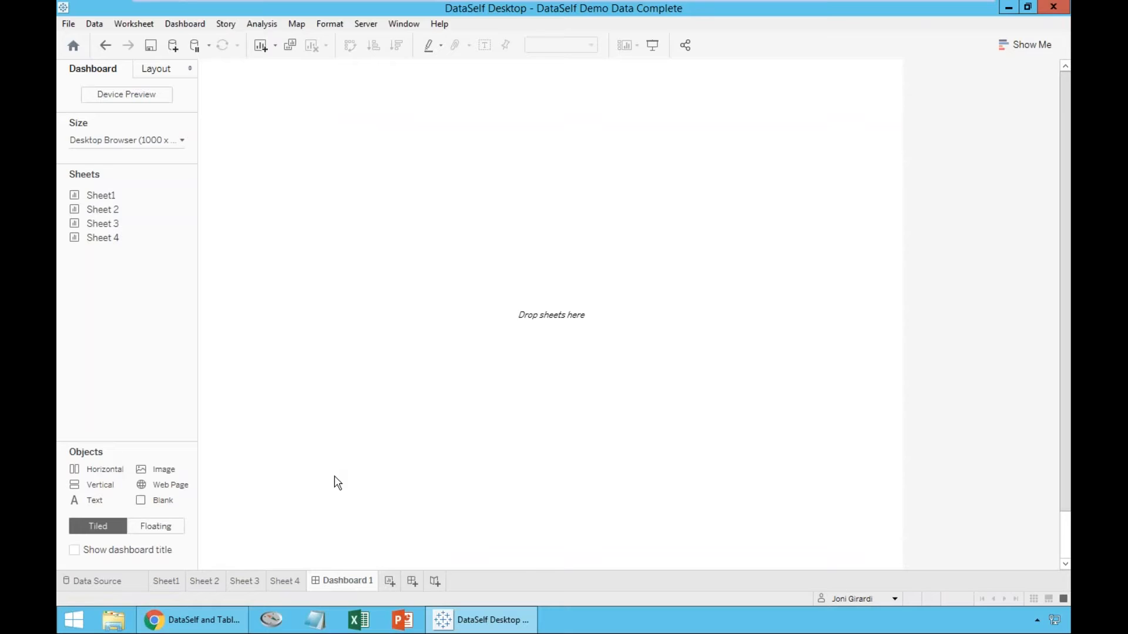
click(182, 141)
click(181, 165)
click(179, 191)
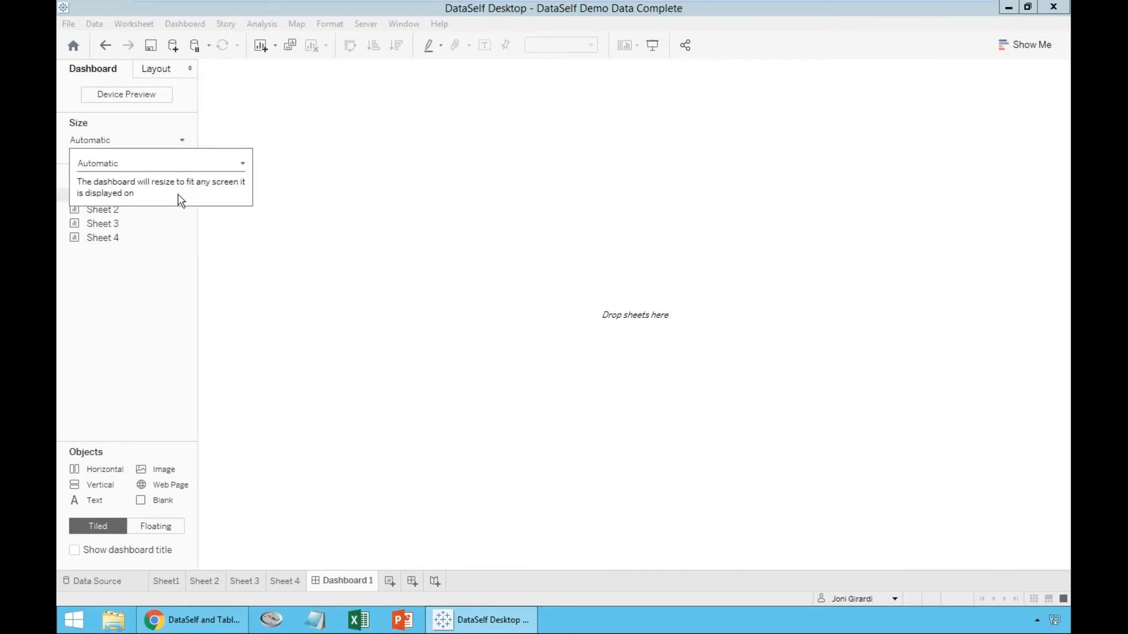
click(383, 221)
- Place the Sheet 4 map on the dashboard, with Sheet 3 below it and Sheet 2 to its left
mouse_move(117, 240)
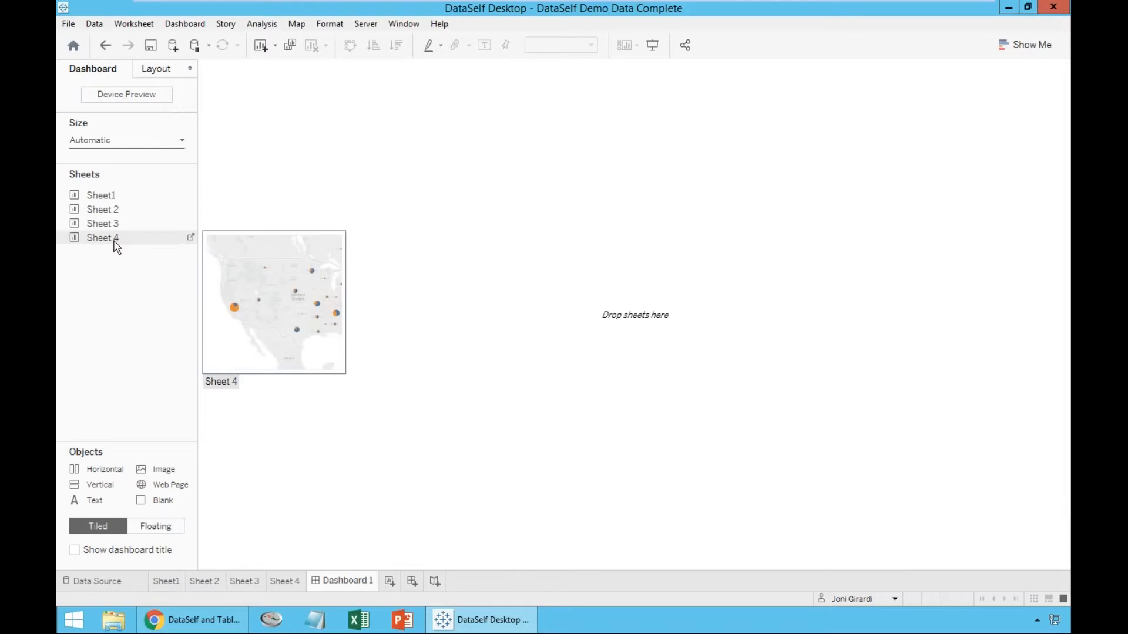
drag(114, 242, 388, 206)
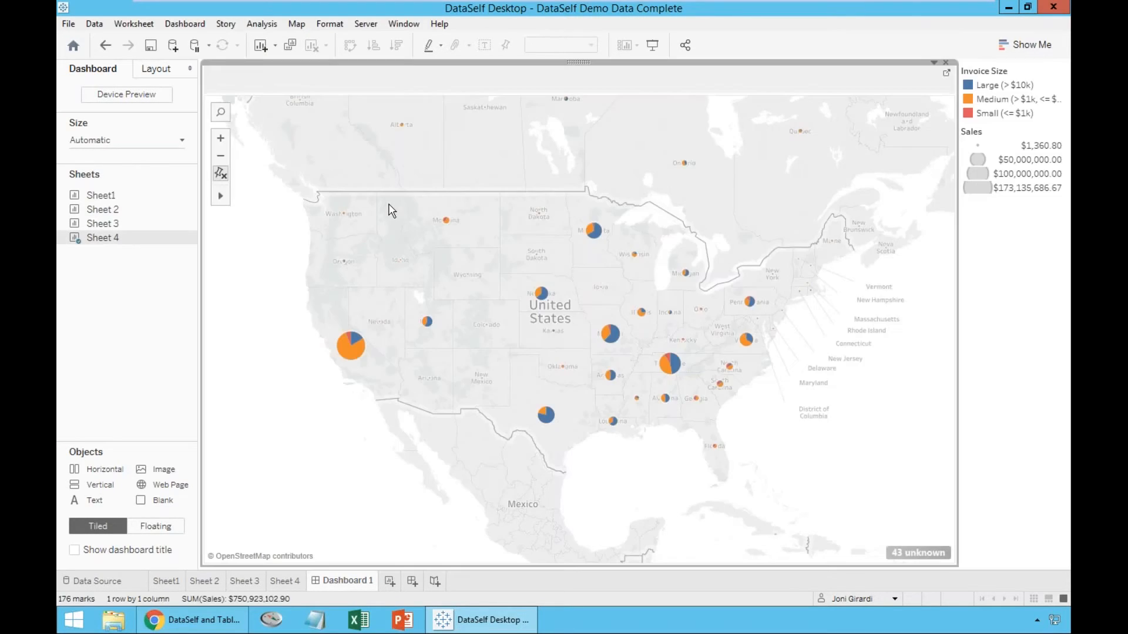
mouse_move(114, 228)
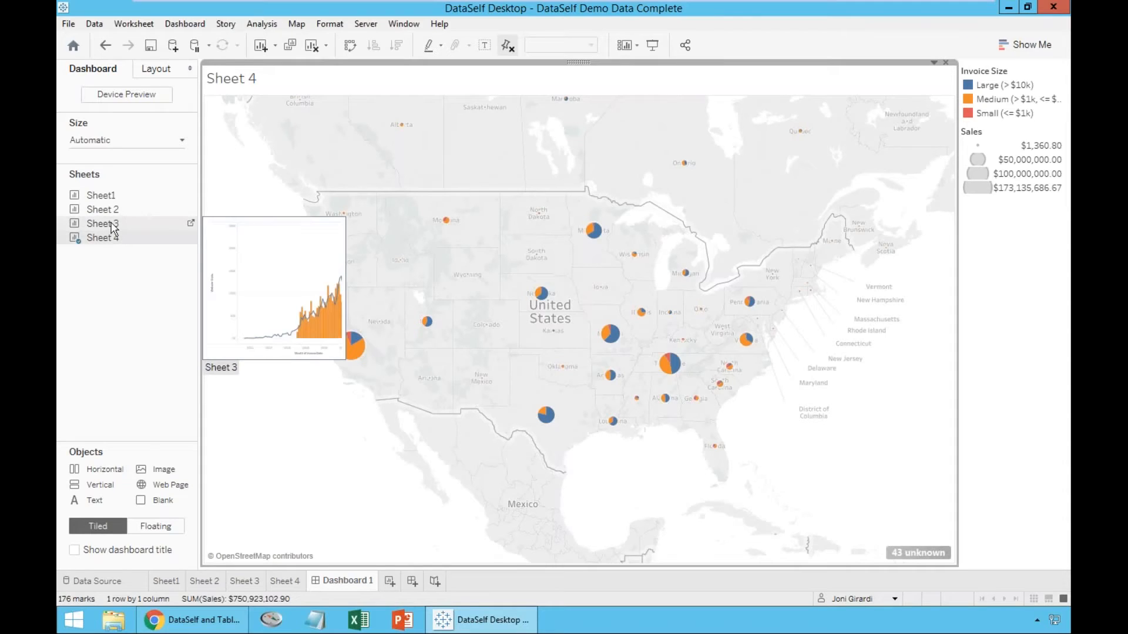
drag(114, 228, 602, 386)
mouse_move(139, 214)
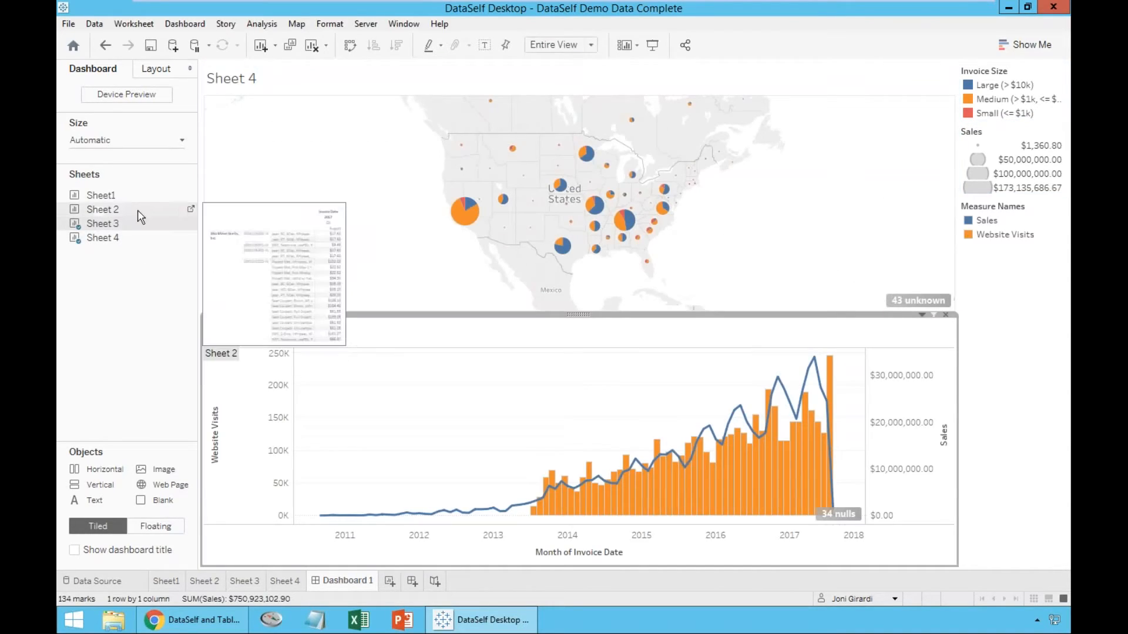
drag(119, 218, 280, 201)
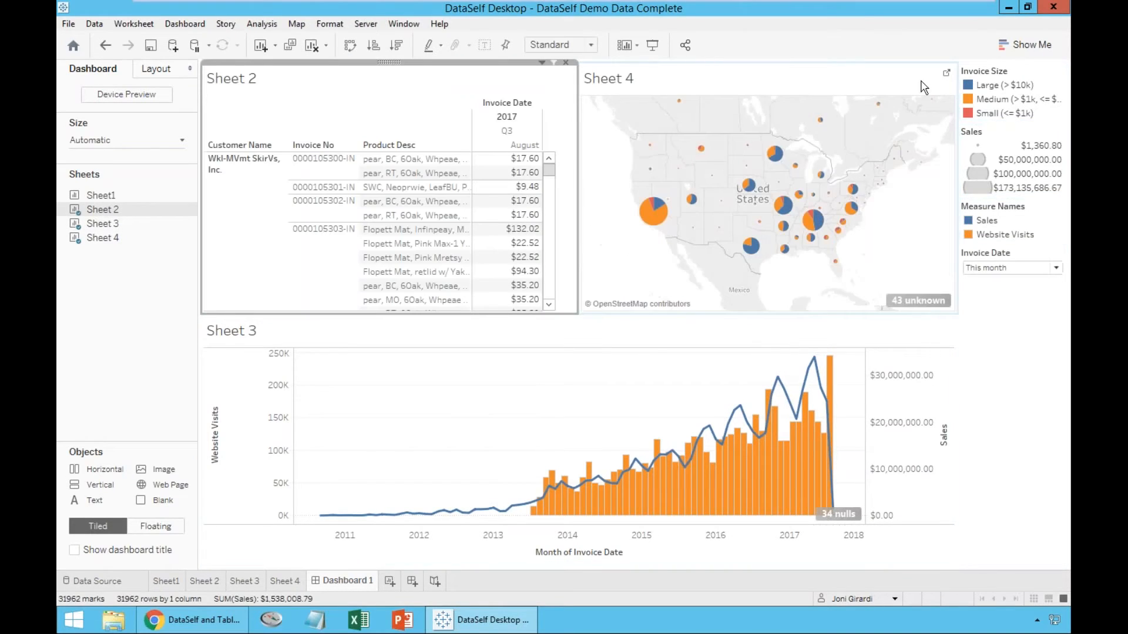
- Use the Sheet 4 map as a dashboard filter and test it on groups of state marks, clearing the selection at the end
click(933, 70)
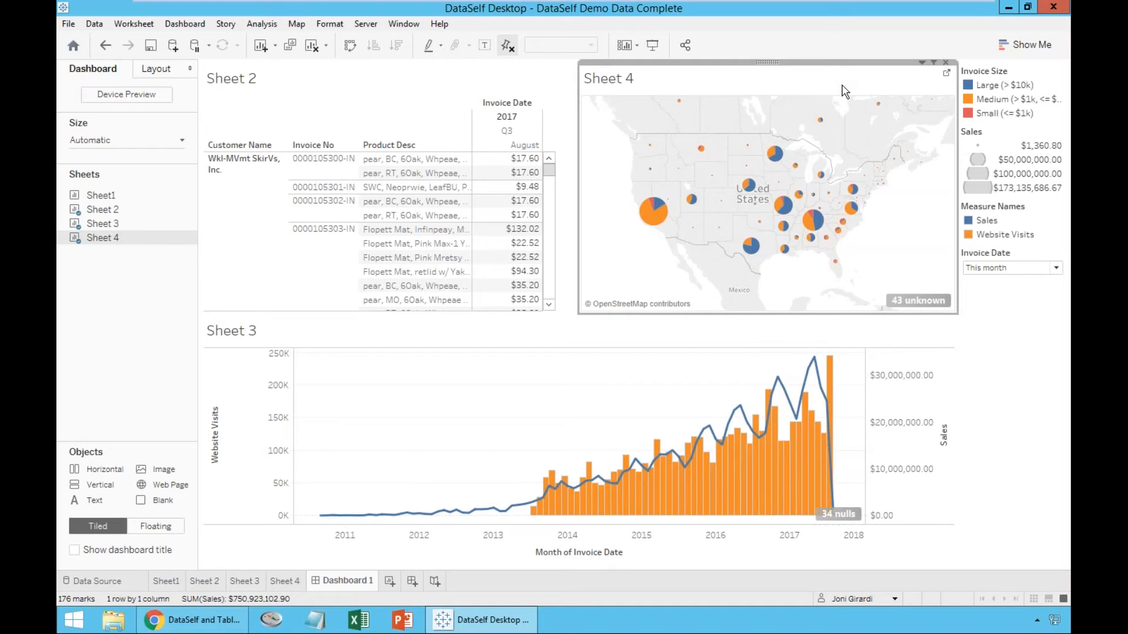
mouse_move(598, 196)
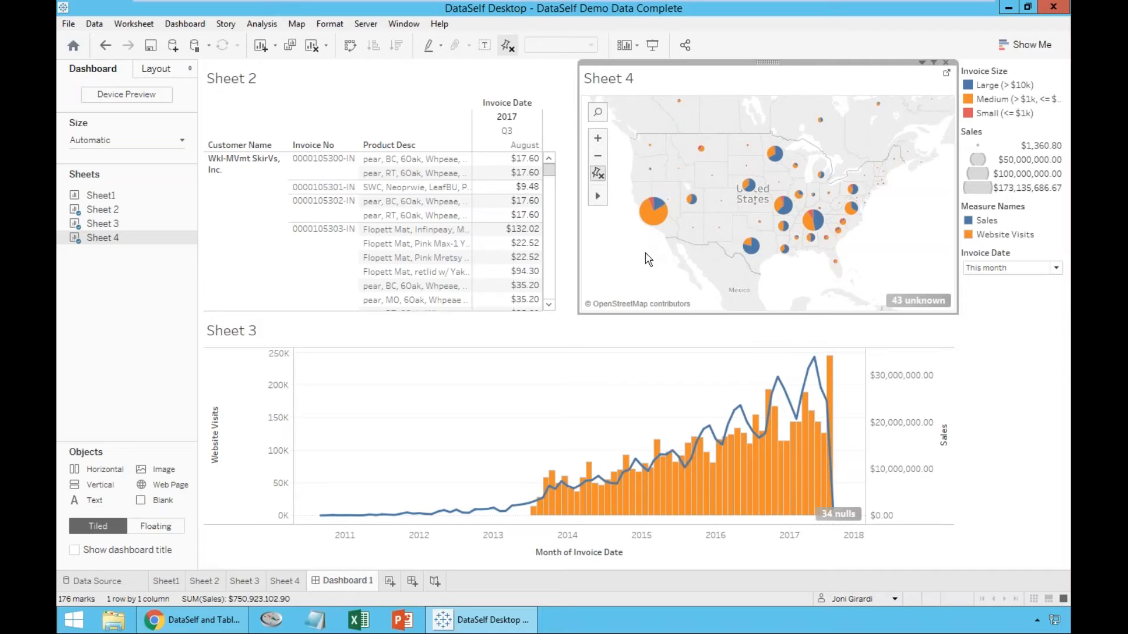
mouse_move(635, 245)
mouse_down()
mouse_move(622, 194)
mouse_move(733, 204)
mouse_move(689, 254)
mouse_up()
mouse_move(866, 232)
mouse_down()
mouse_move(796, 270)
mouse_move(745, 272)
mouse_move(693, 248)
mouse_move(765, 193)
mouse_move(760, 257)
mouse_up()
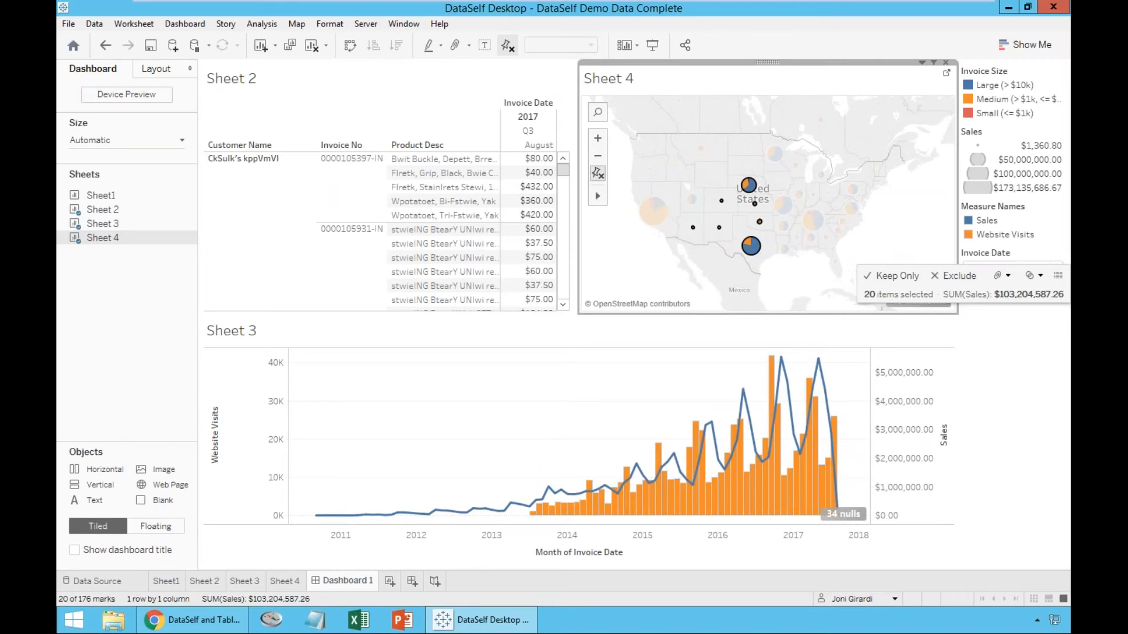
click(895, 247)
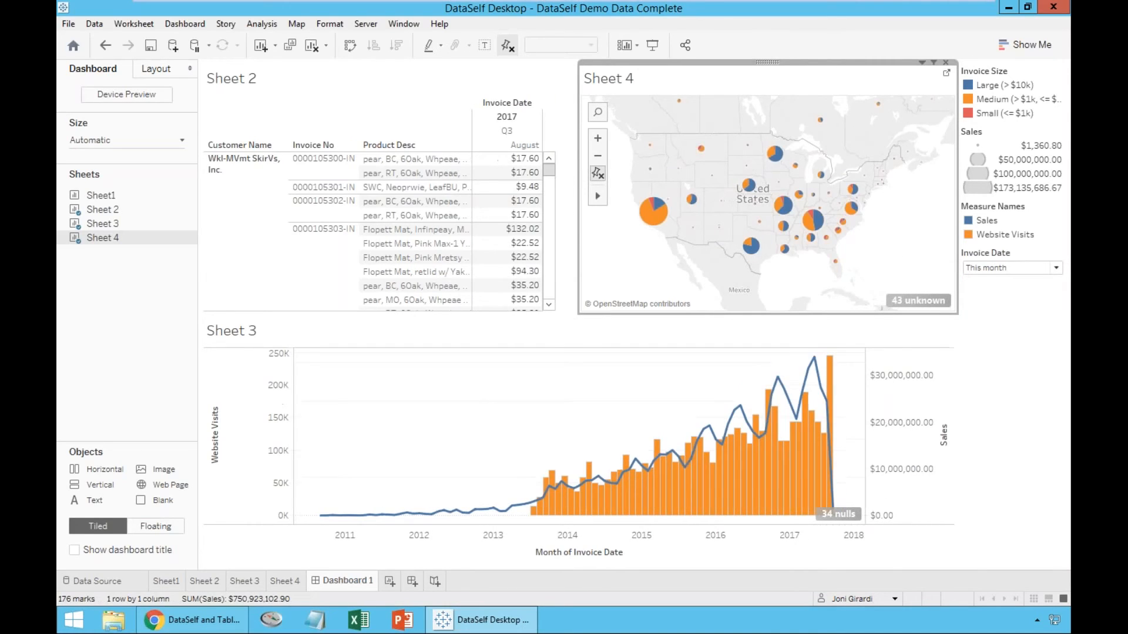